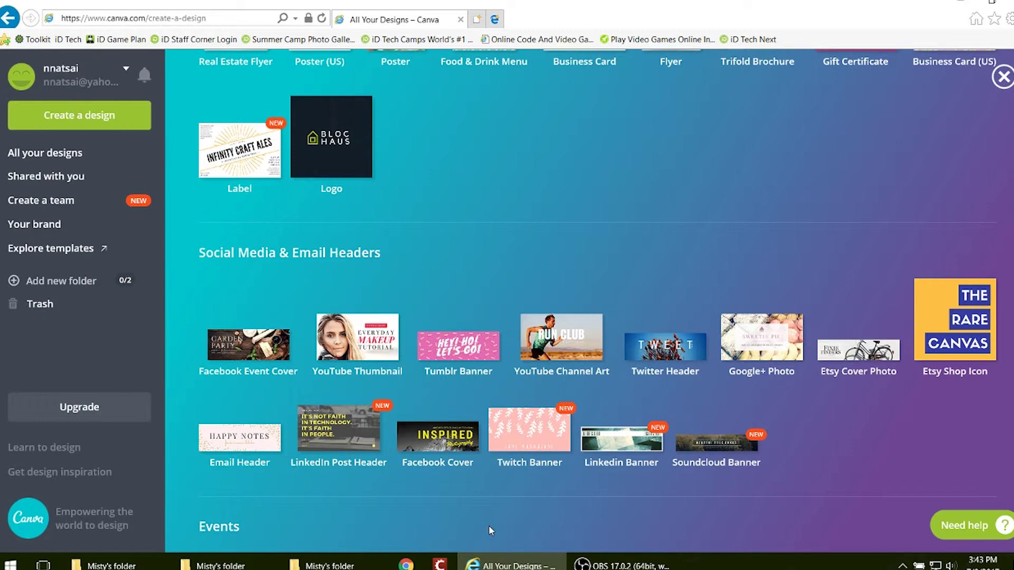
Scroll up to the top of the Create a design page, back to Popular design types
scroll(477, 338, up, 5)
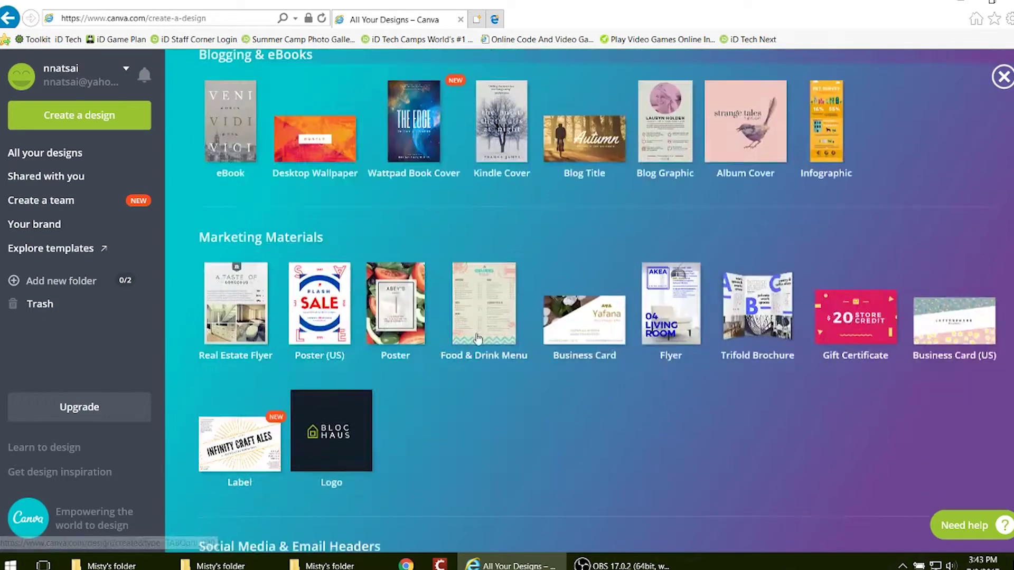
scroll(477, 338, up, 10)
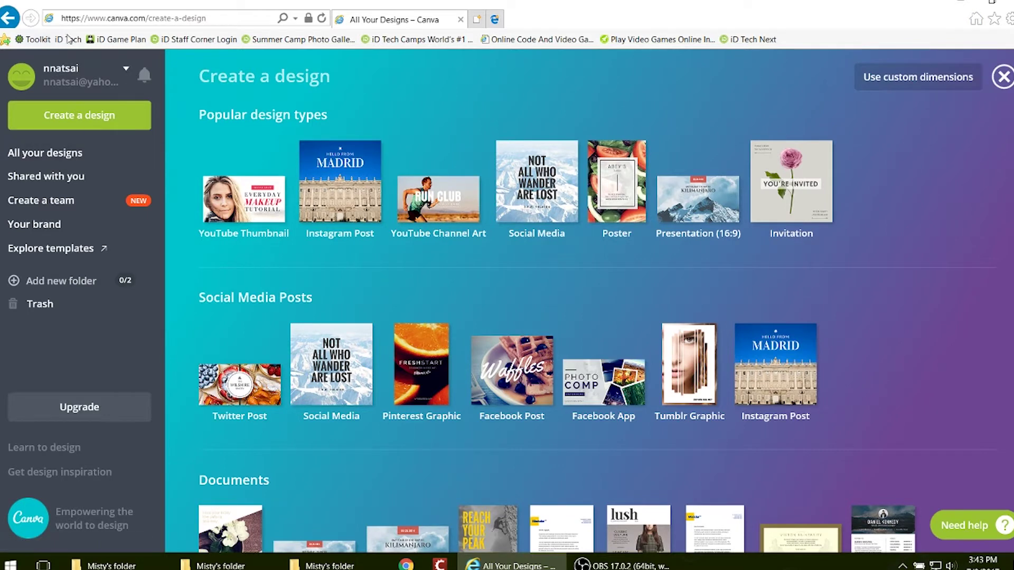
Reload the Canva home page by entering canva in the address bar
click(149, 17)
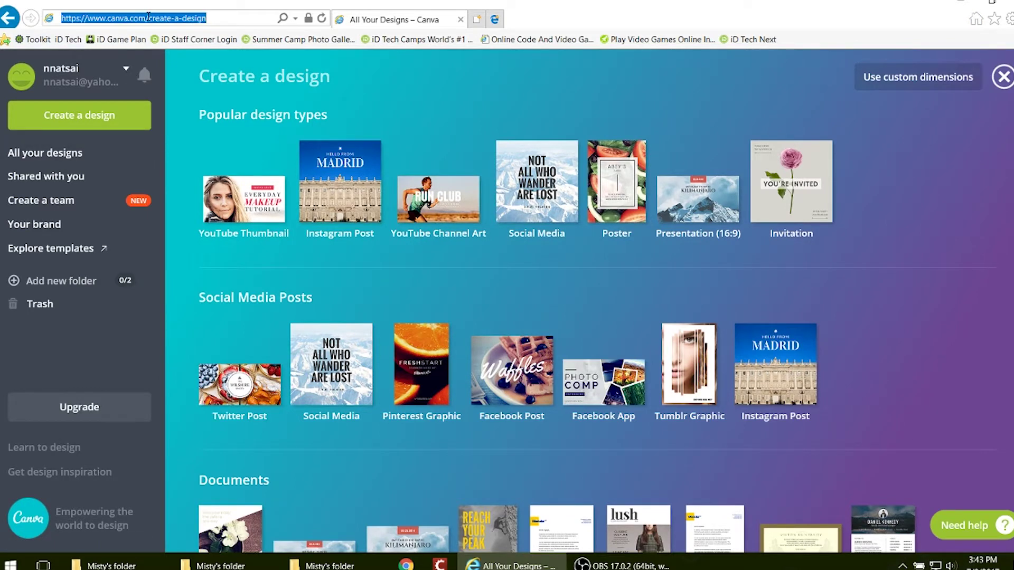
text(canva)
key(Return)
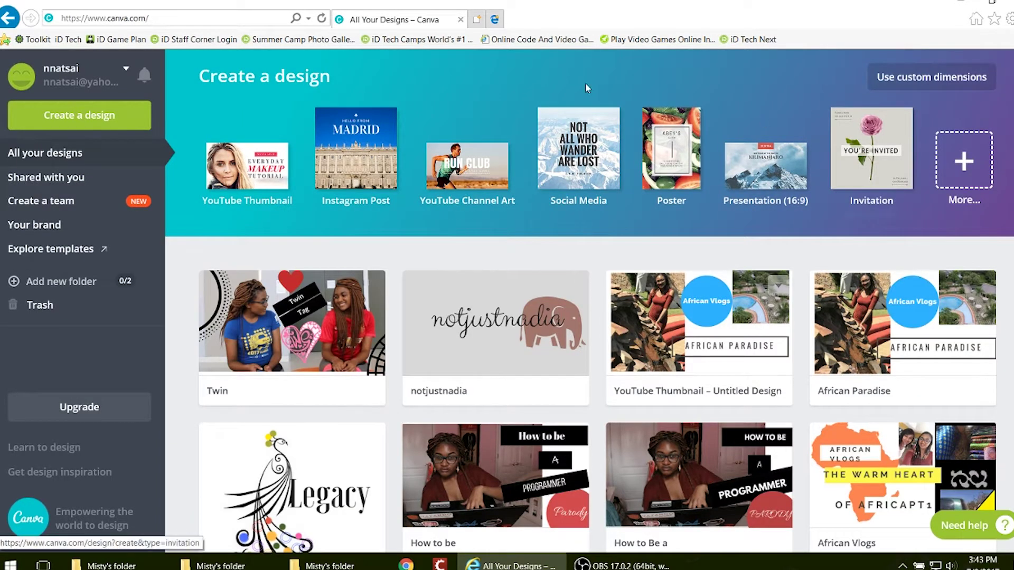
Show the full catalogue of design types using More in the Create a design banner
scroll(412, 393, down, 4)
scroll(412, 394, up, 4)
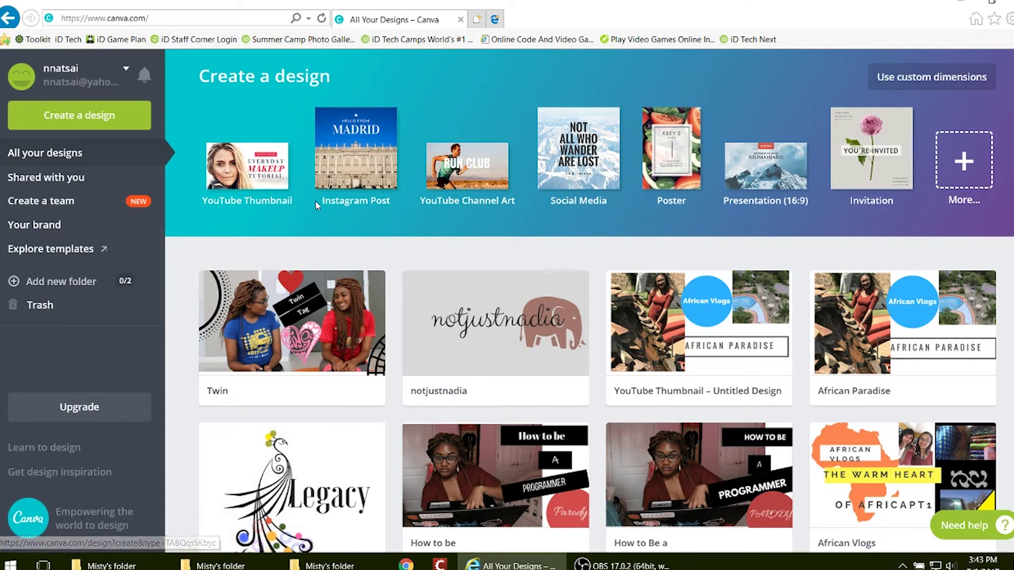
click(962, 182)
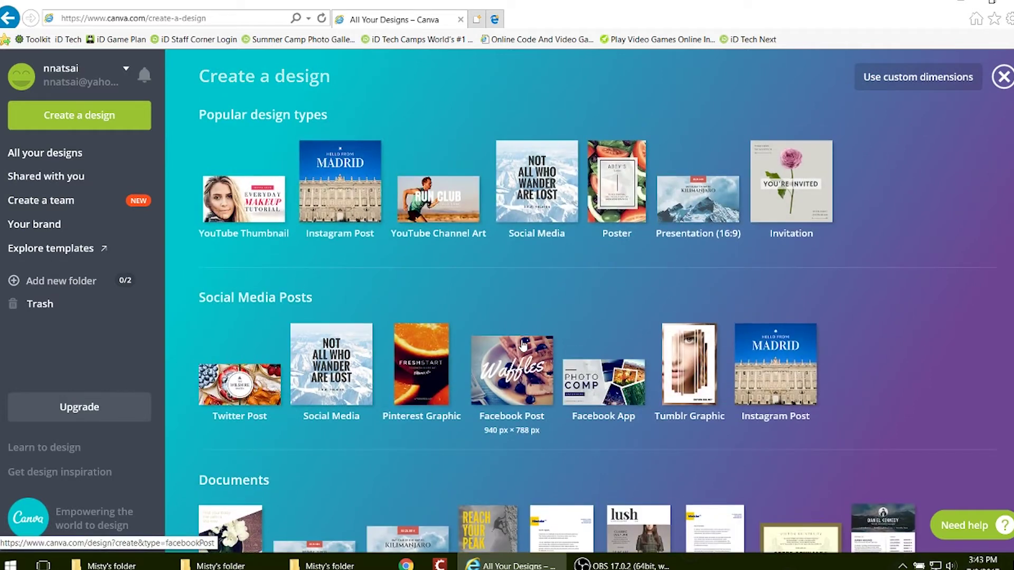
click(525, 343)
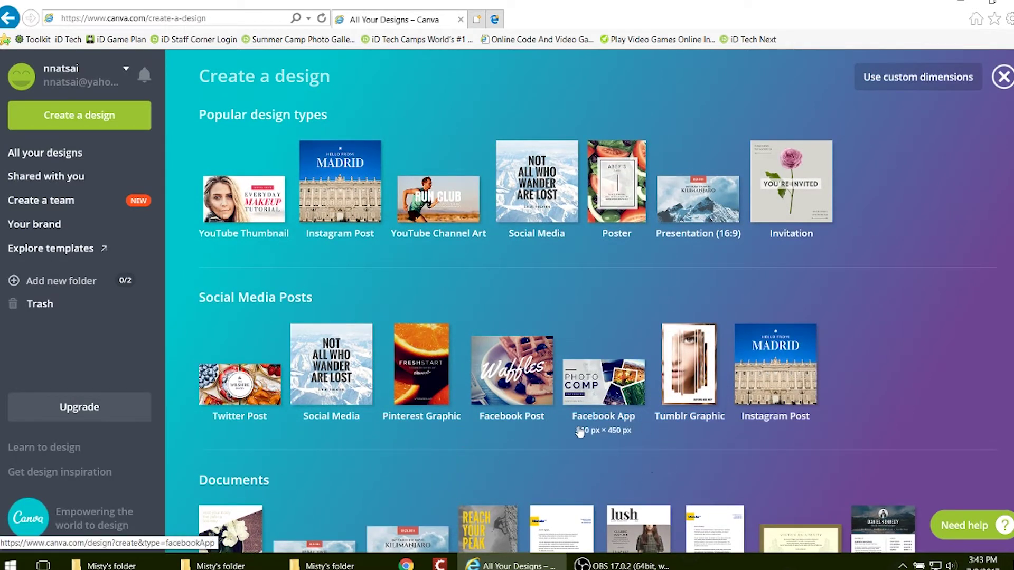
scroll(687, 359, down, 7)
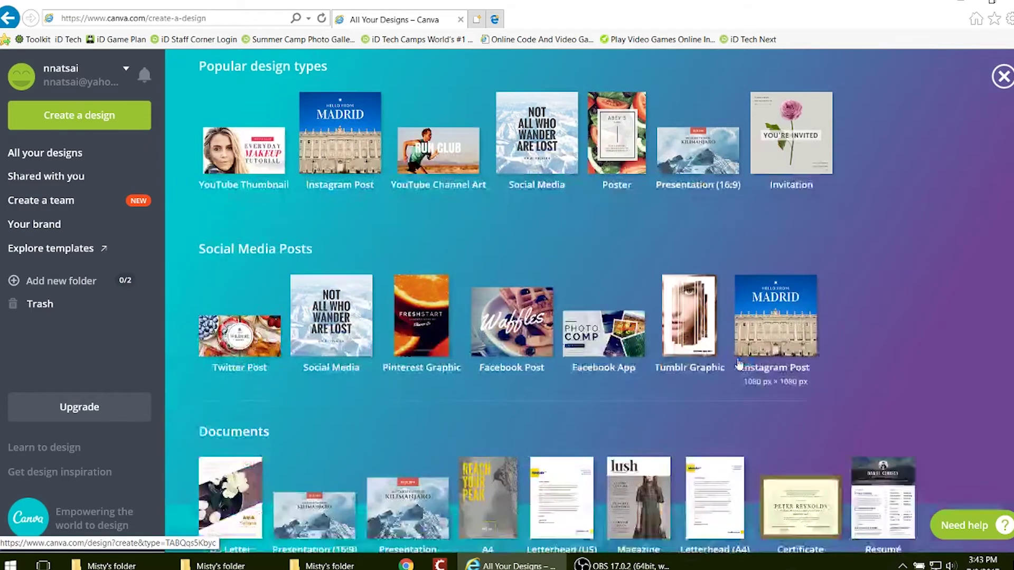
scroll(714, 364, down, 10)
scroll(714, 360, up, 17)
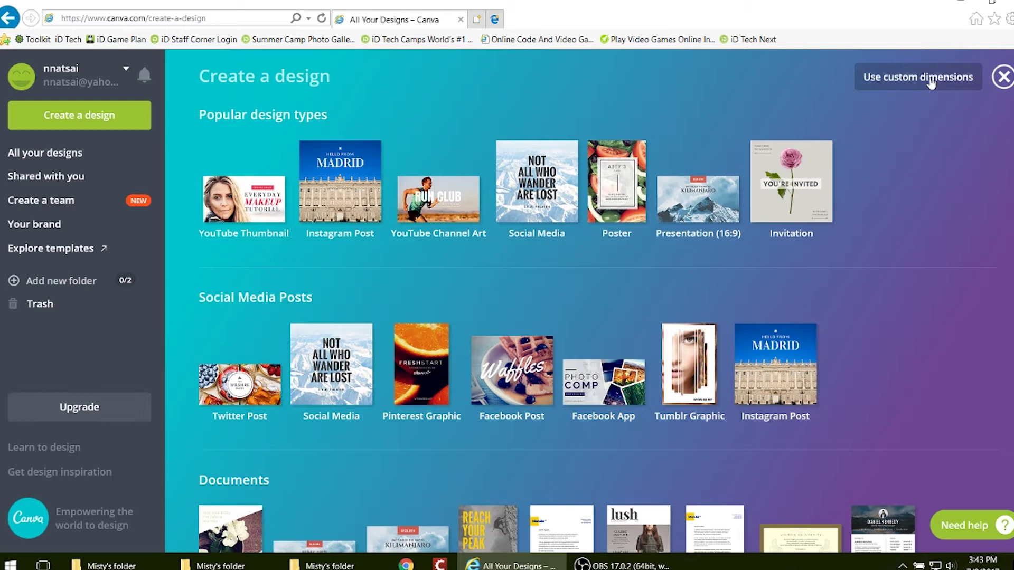
Enter custom dimensions of 1920 × 1080 px for a new blank design
click(930, 83)
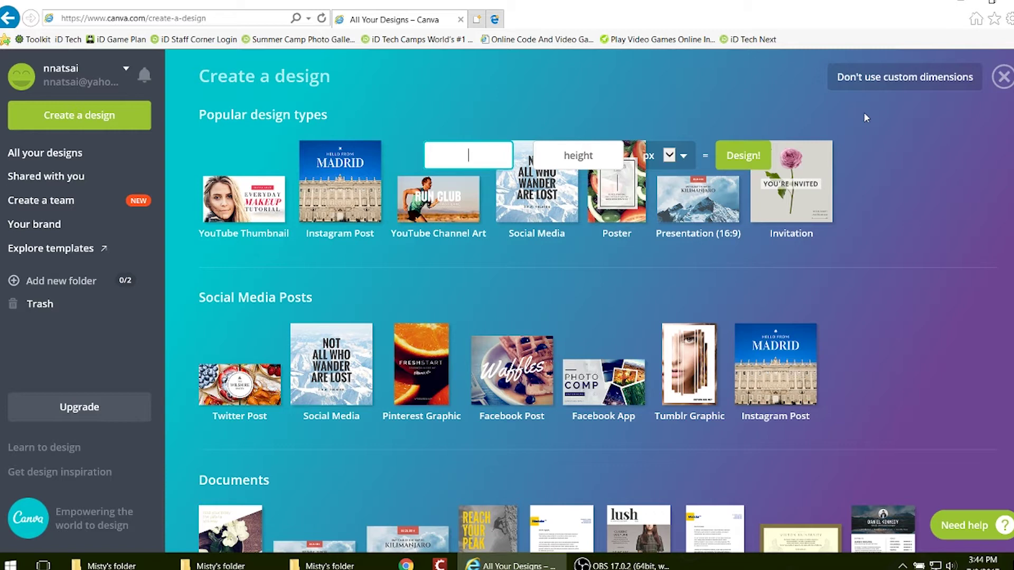
text(1920)
click(606, 153)
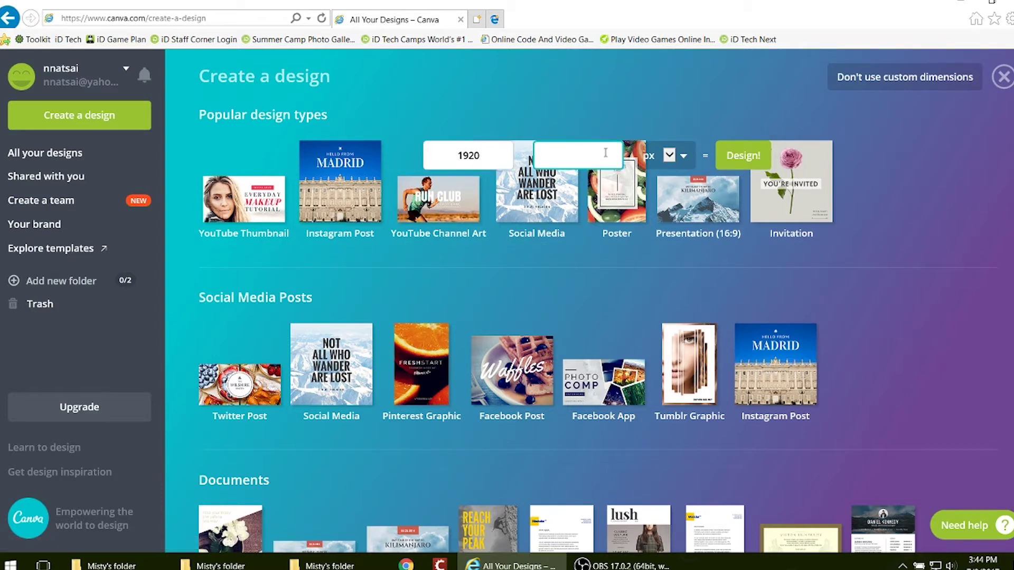
text(1080)
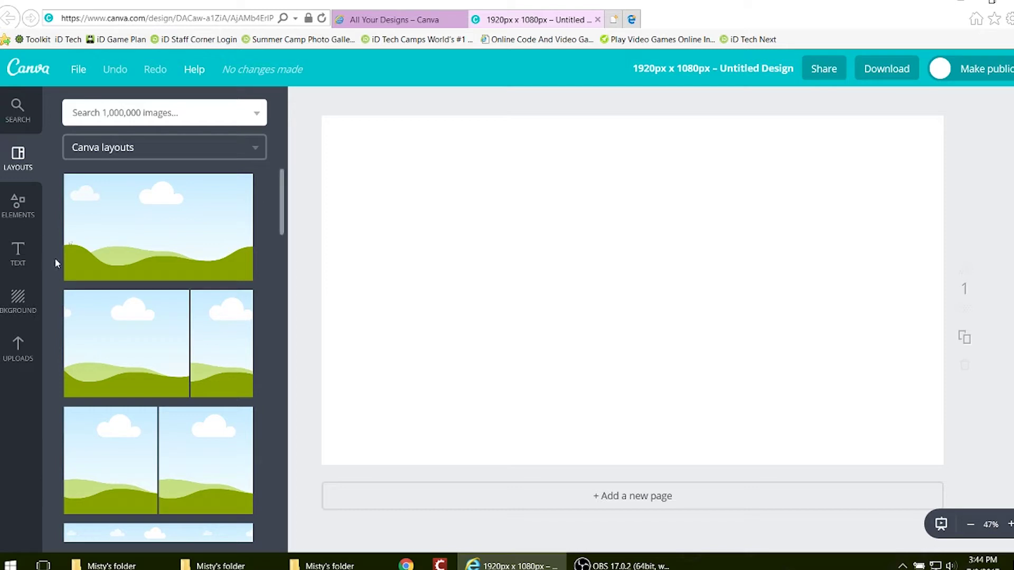
Add a heading text box from the Text panel and drag it slightly above the page centre
click(27, 266)
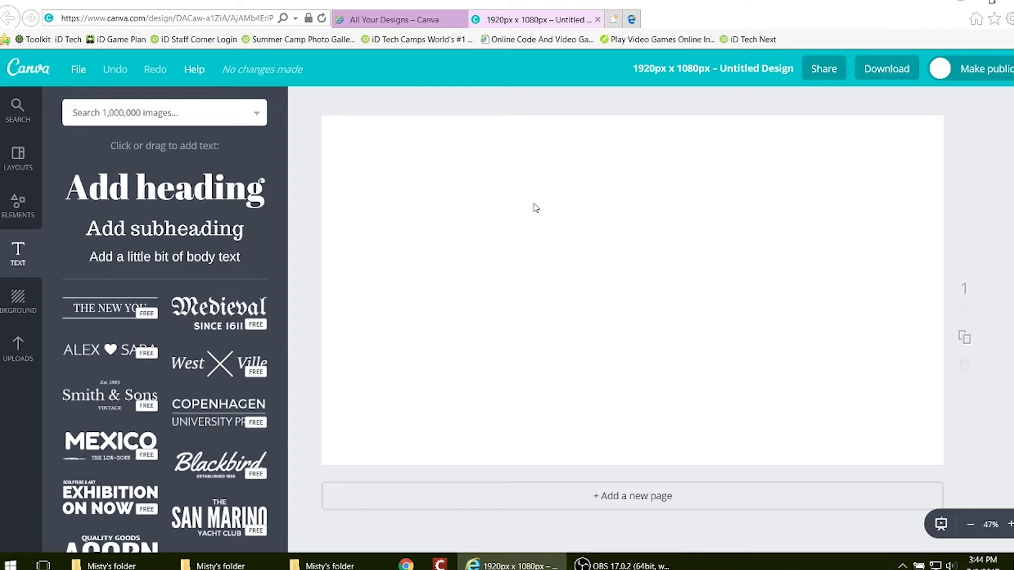
click(133, 200)
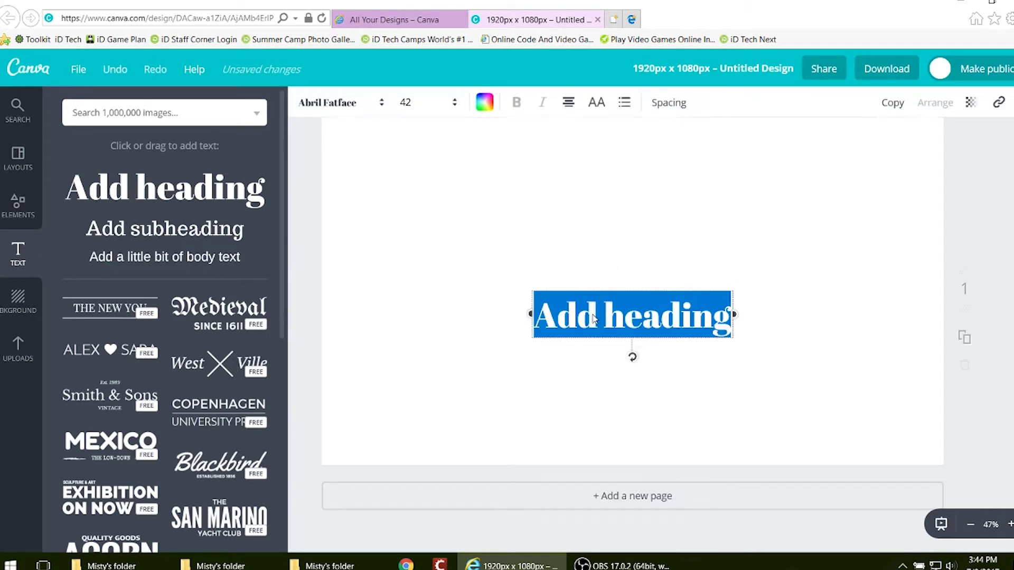
drag(601, 294, 593, 237)
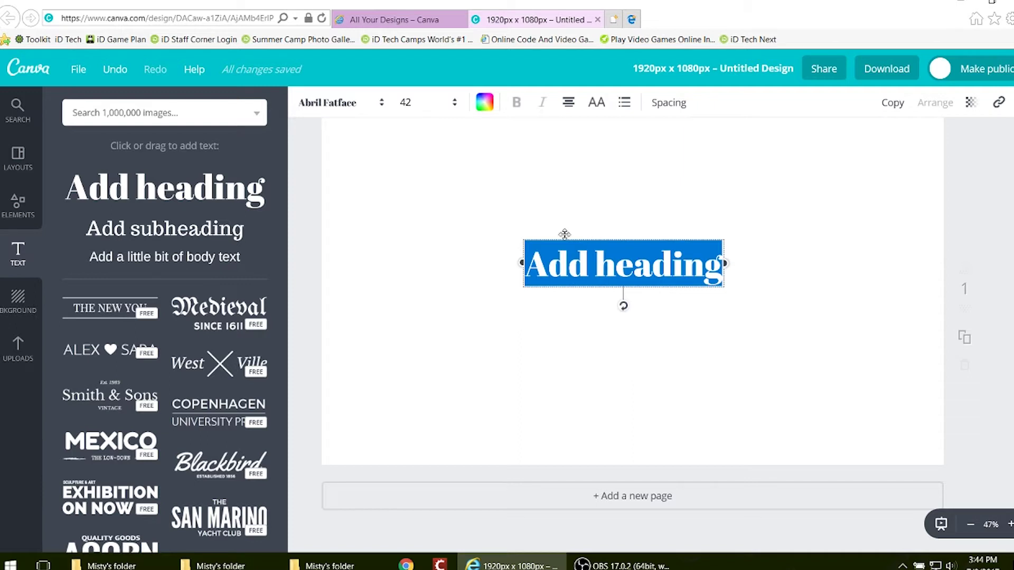
Change the heading font from Abril Fatface to Clicker Script
click(371, 108)
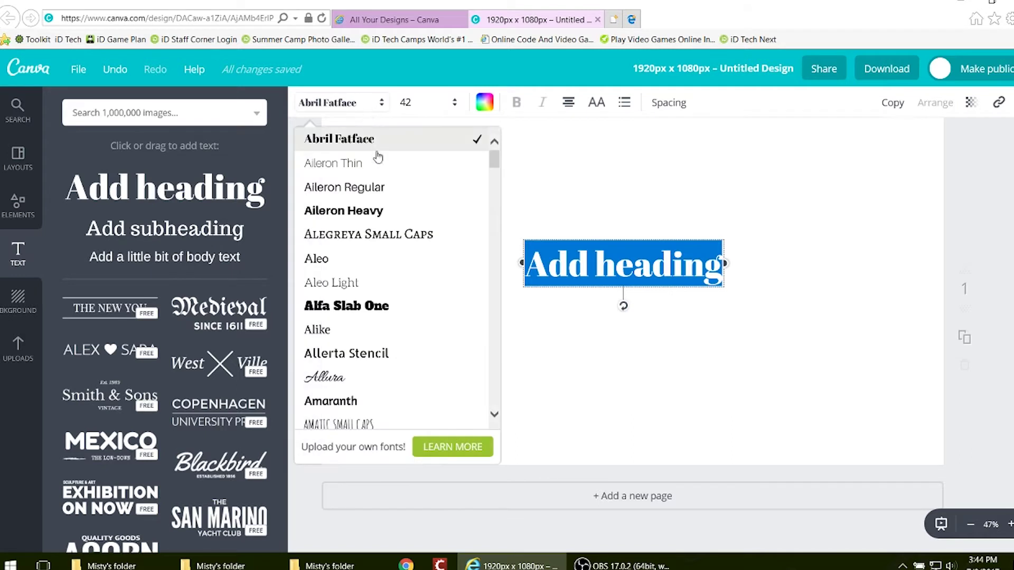
scroll(379, 365, down, 1)
scroll(379, 367, down, 8)
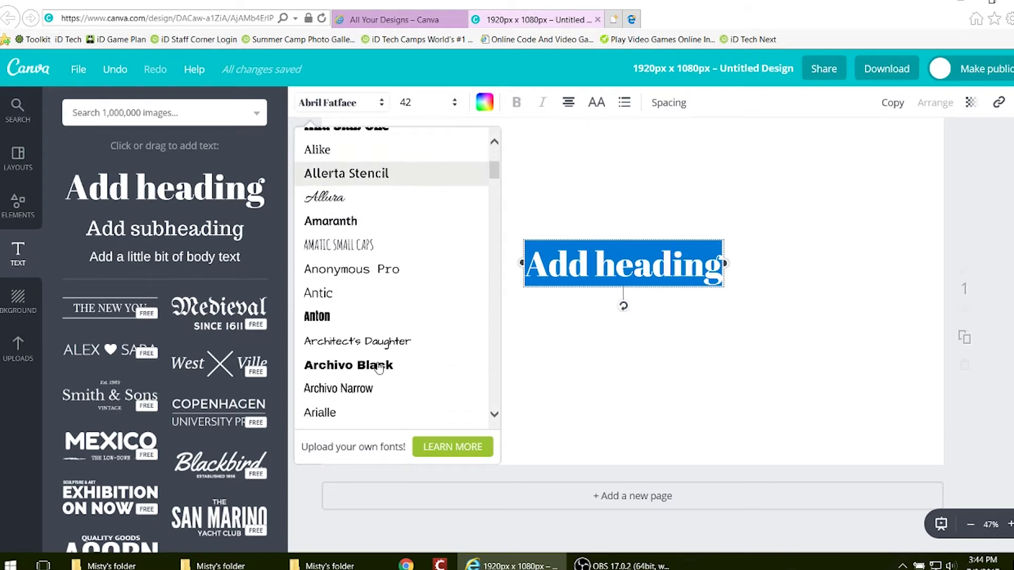
scroll(380, 368, down, 4)
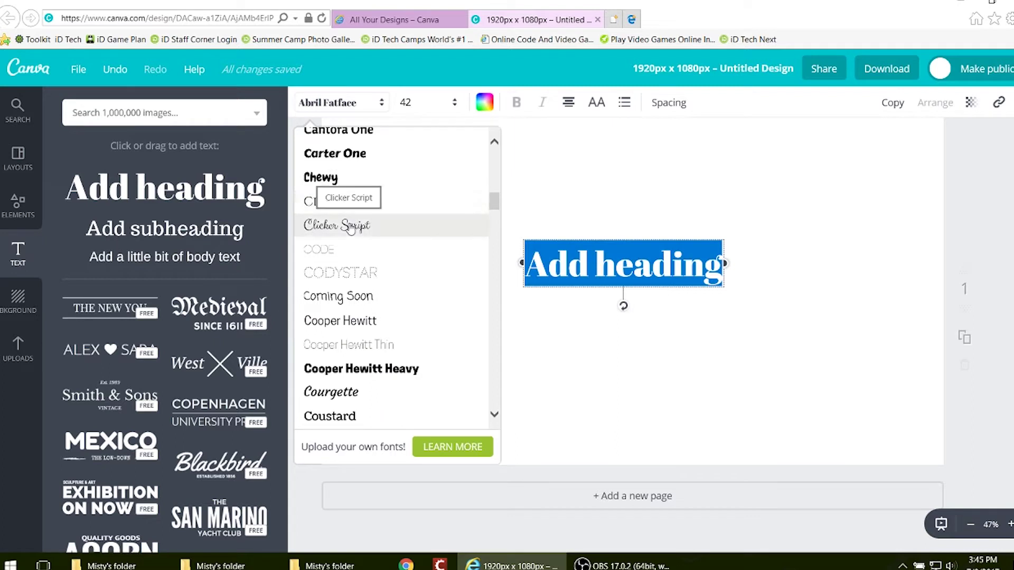
scroll(396, 363, down, 5)
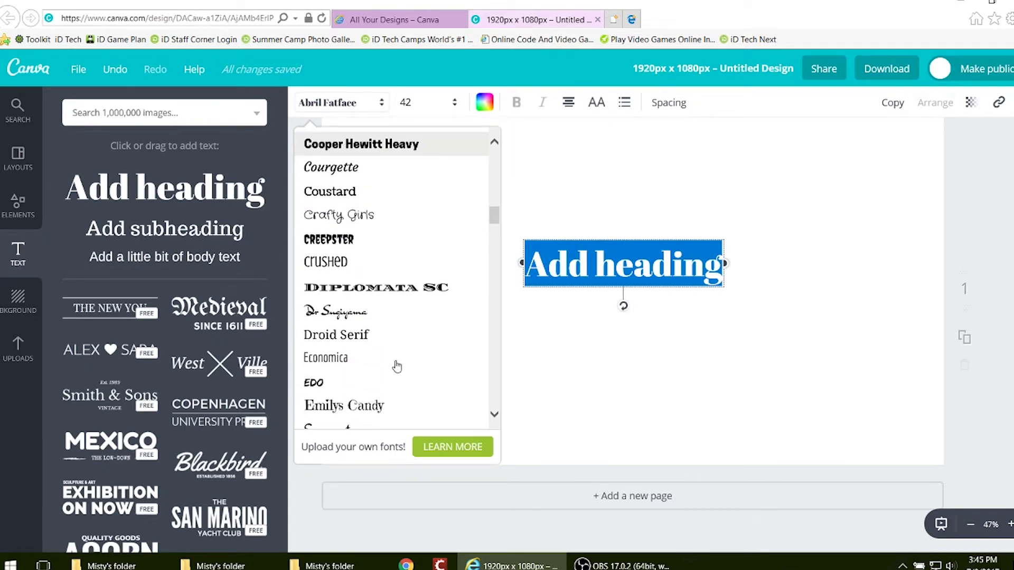
scroll(397, 366, up, 4)
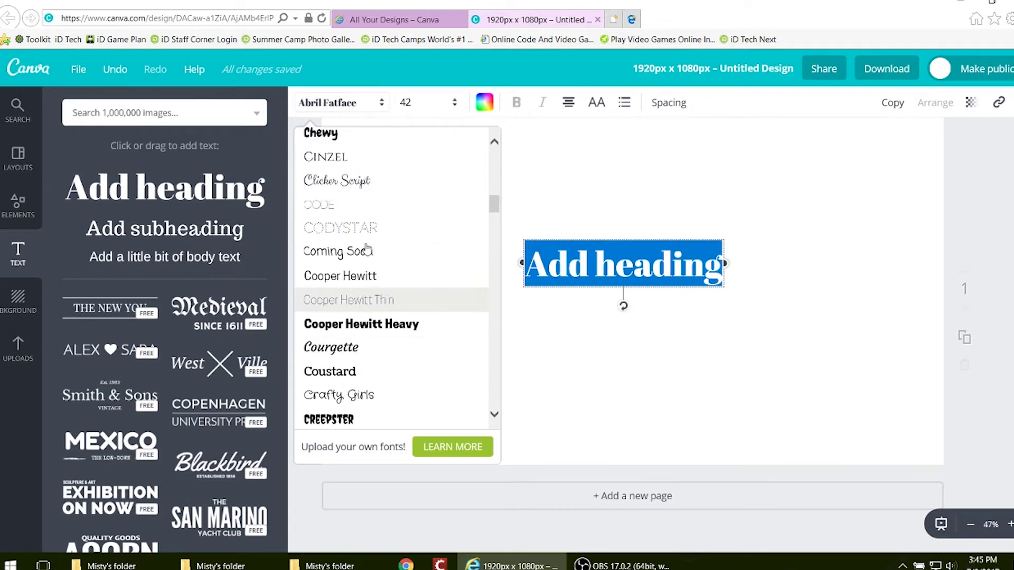
scroll(374, 287, down, 9)
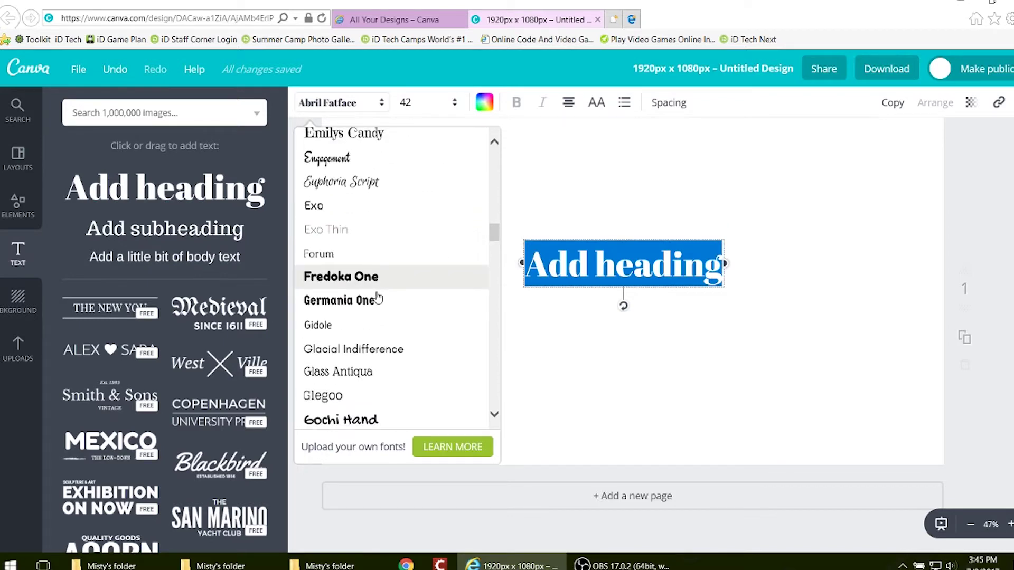
scroll(375, 276, down, 5)
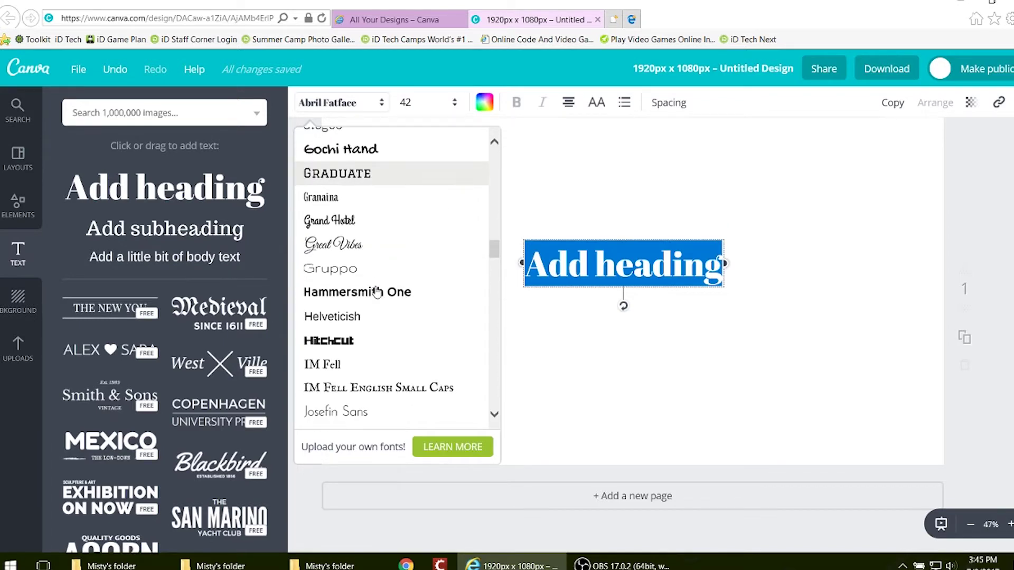
scroll(376, 290, down, 5)
scroll(439, 343, down, 5)
scroll(422, 338, up, 6)
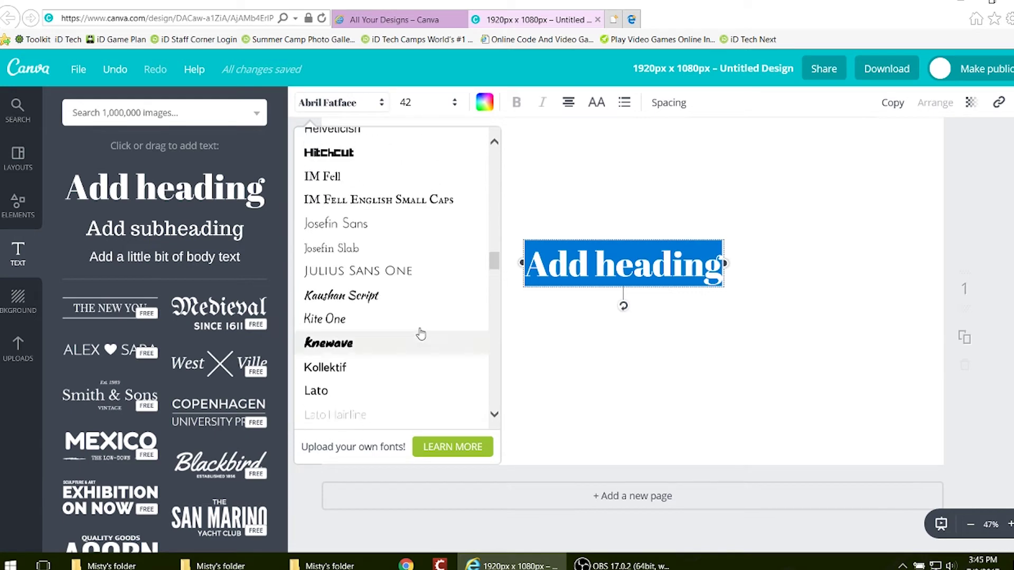
scroll(419, 333, up, 10)
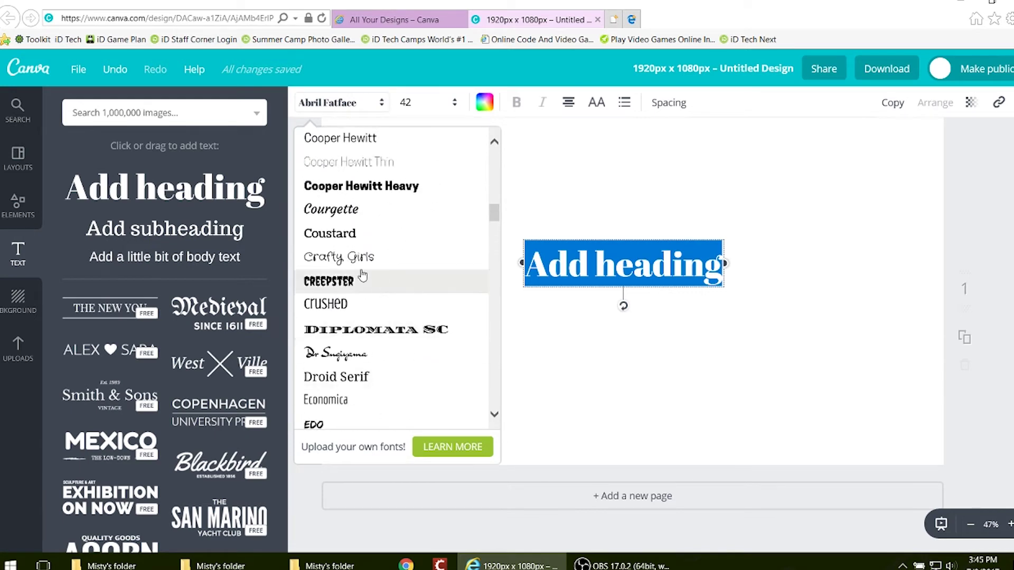
scroll(378, 331, up, 6)
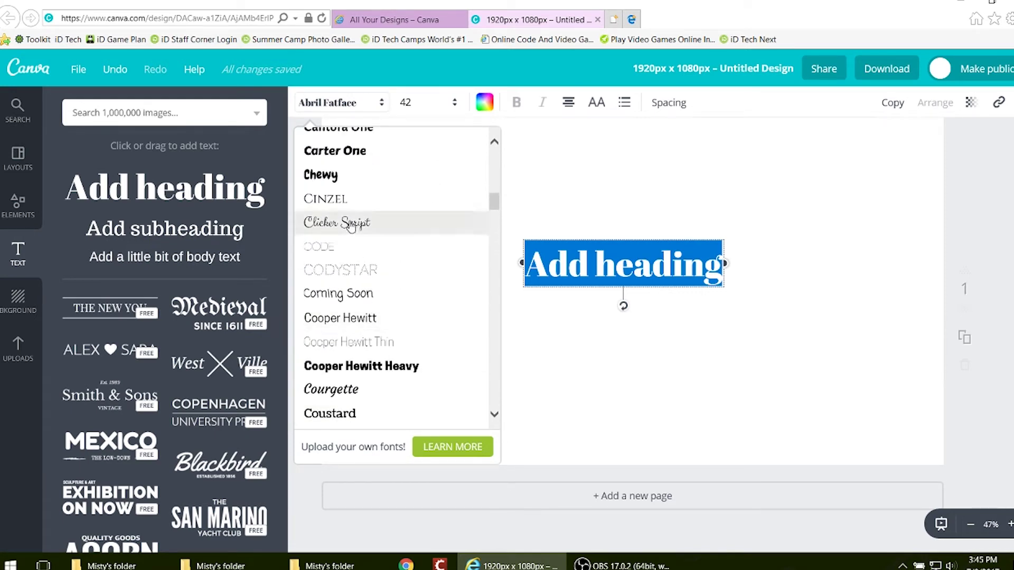
click(351, 225)
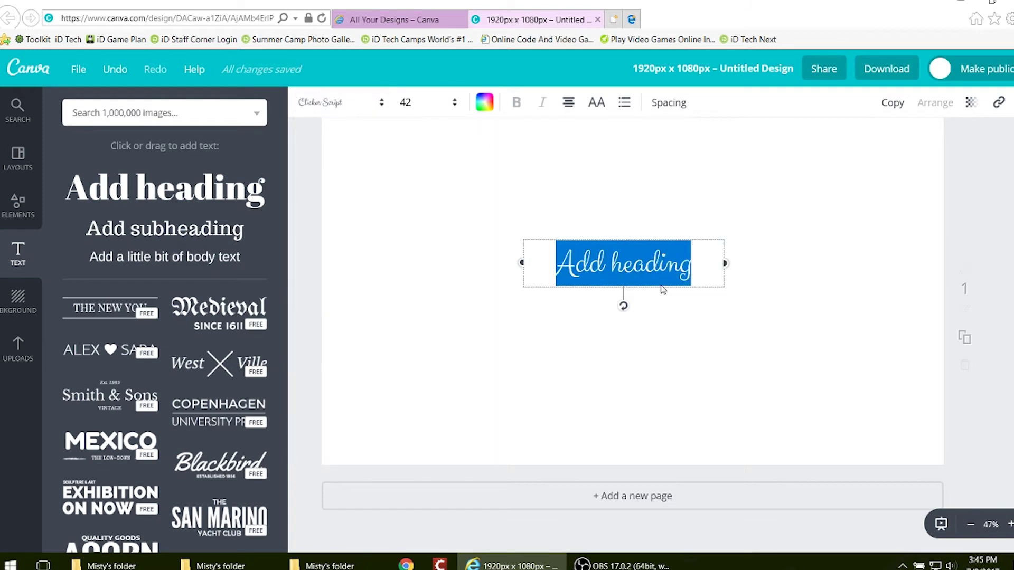
Replace the Add heading placeholder with the text notjustnadia
click(626, 259)
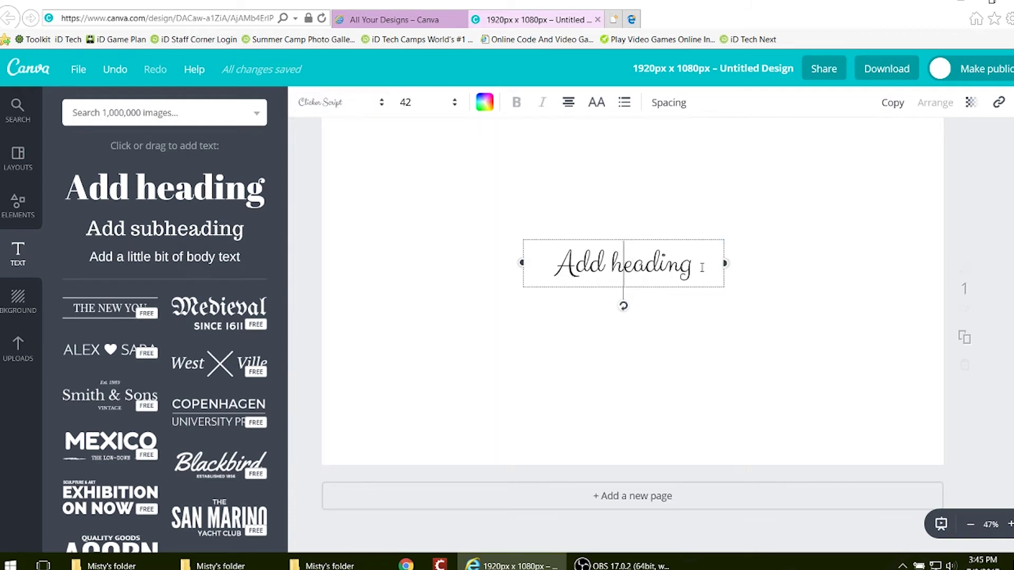
drag(701, 267, 580, 276)
text(not)
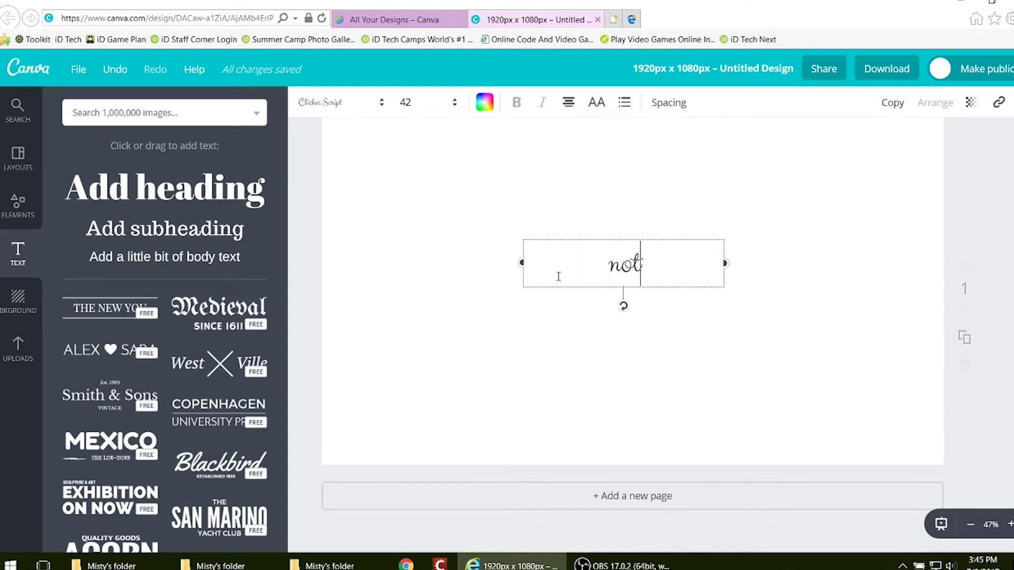
text(justnadia)
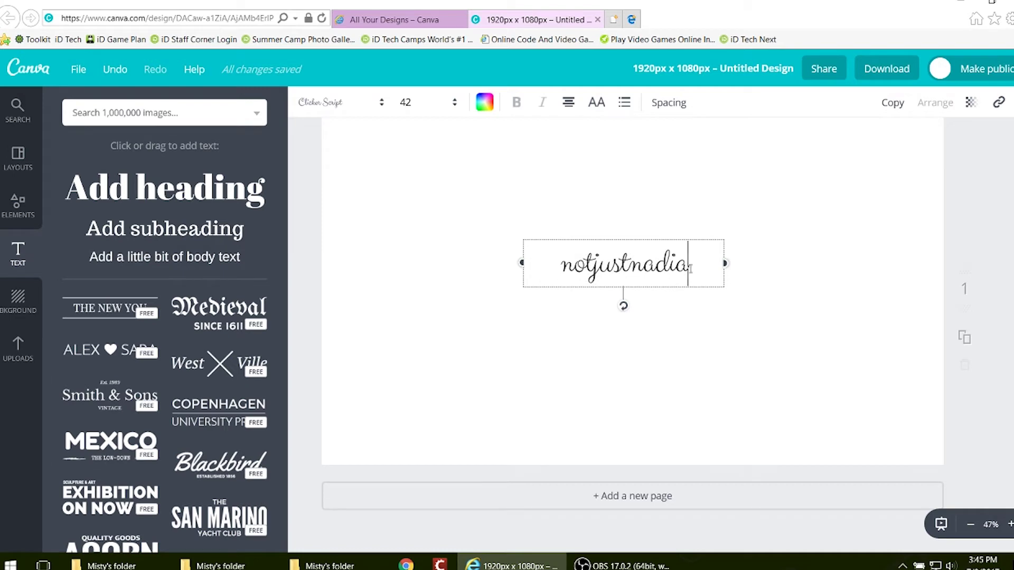
Enlarge the heading to size 104 and move it higher on the page
drag(690, 268, 555, 266)
click(457, 104)
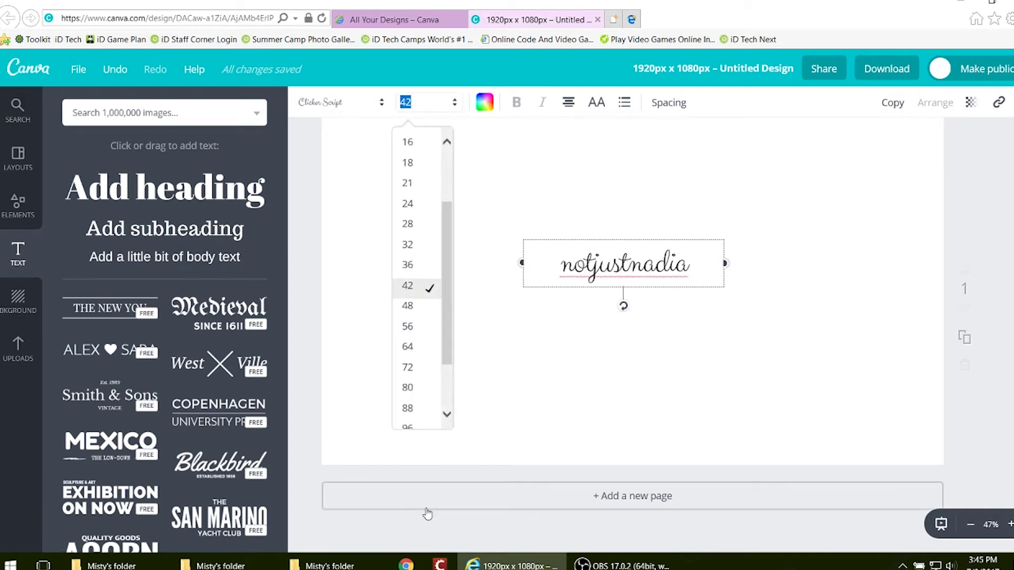
scroll(413, 412, down, 2)
click(422, 354)
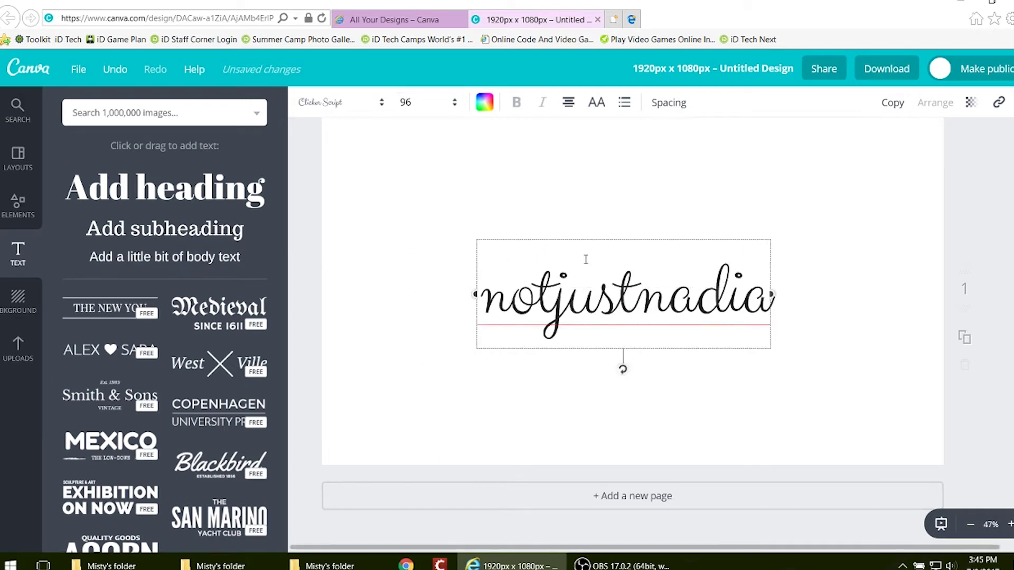
click(454, 102)
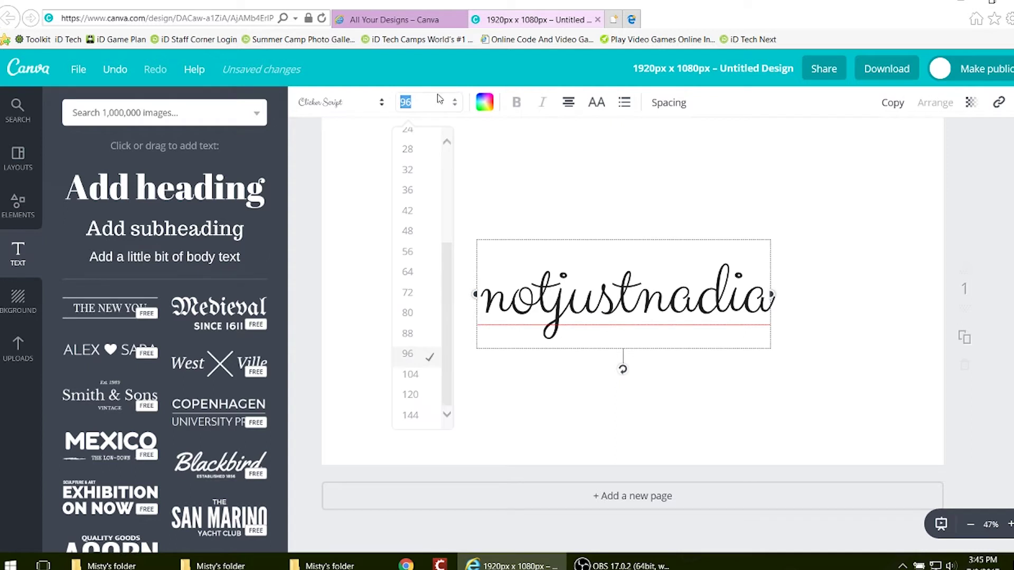
click(415, 373)
drag(619, 239, 629, 200)
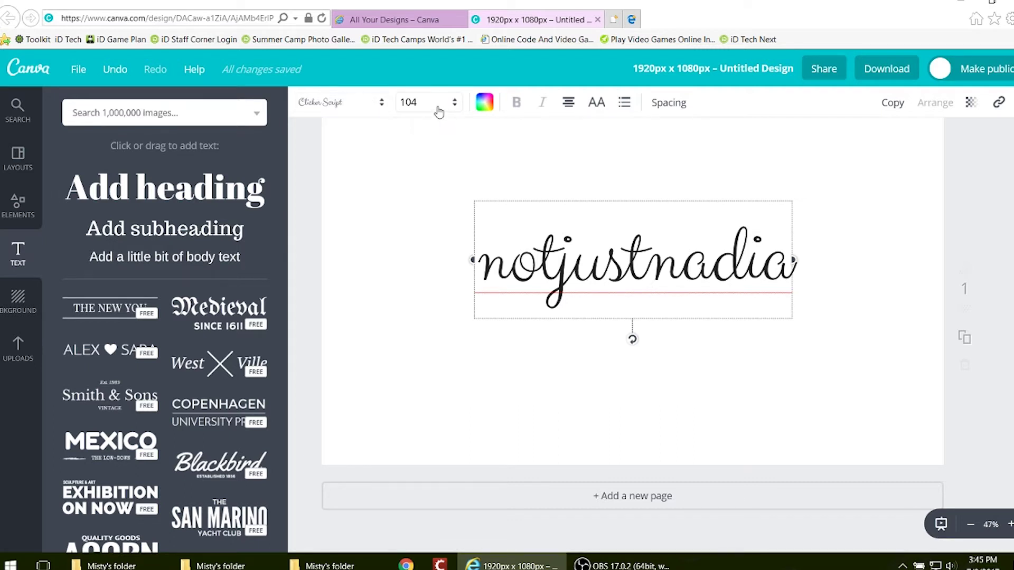
Try pink, blue and purple, then set the heading colour to black and nudge it into place
click(485, 102)
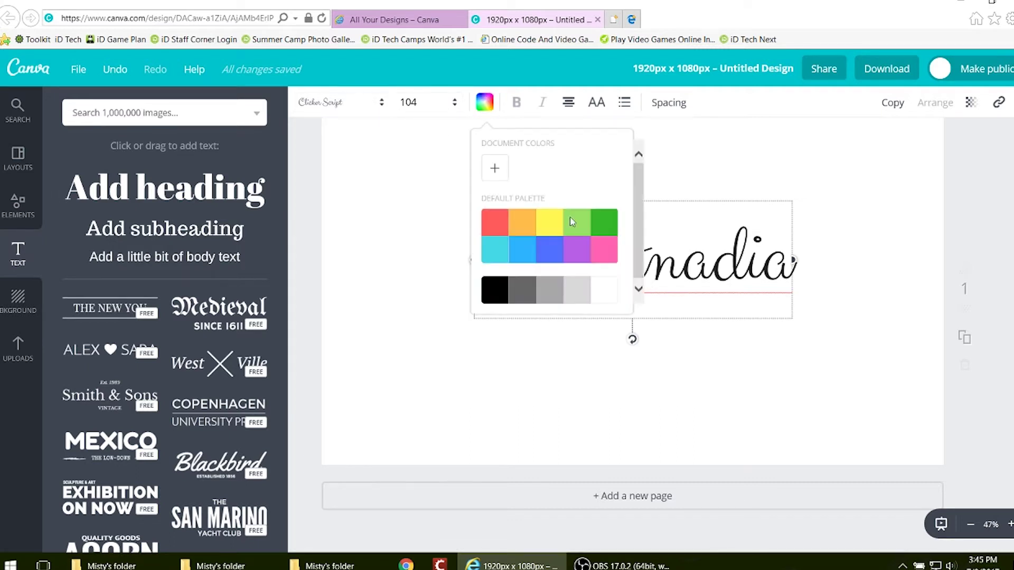
click(604, 254)
click(552, 247)
click(577, 253)
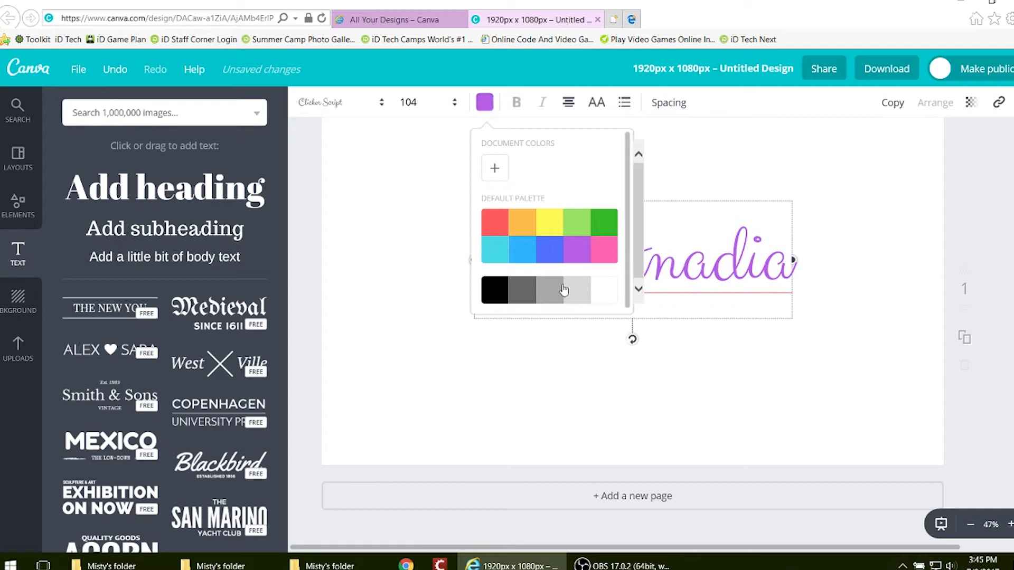
click(505, 300)
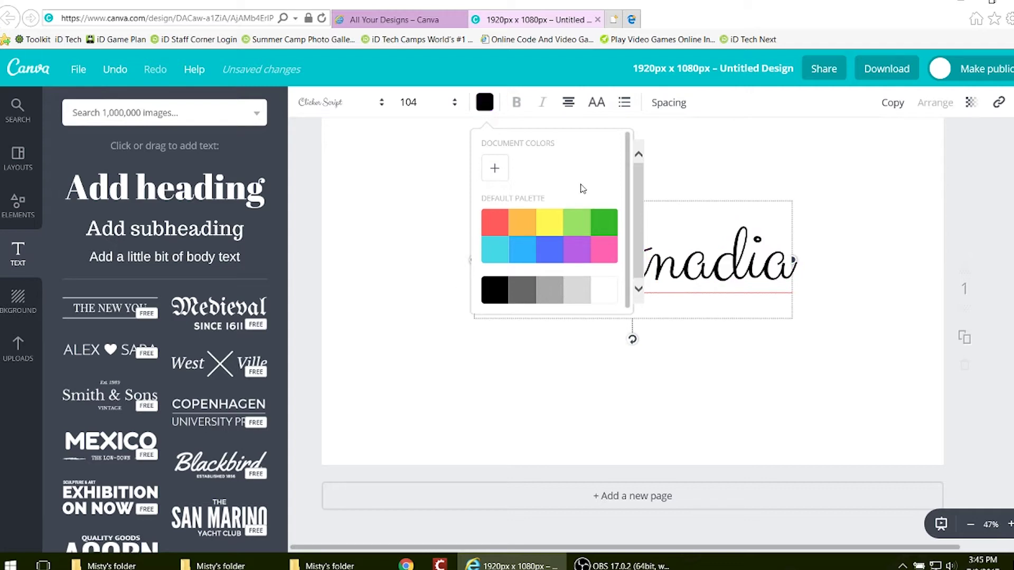
click(785, 272)
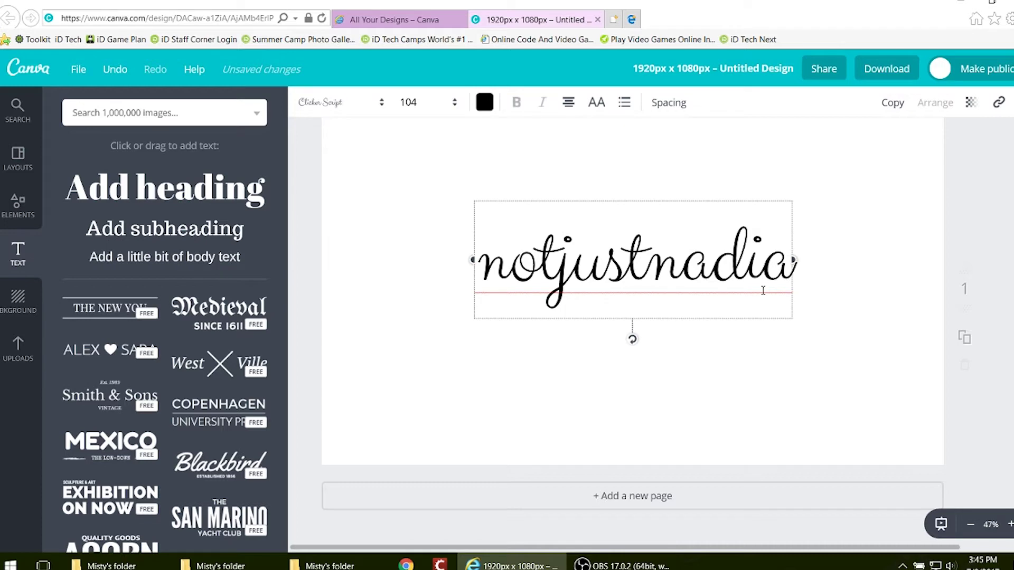
scroll(771, 295, up, 1)
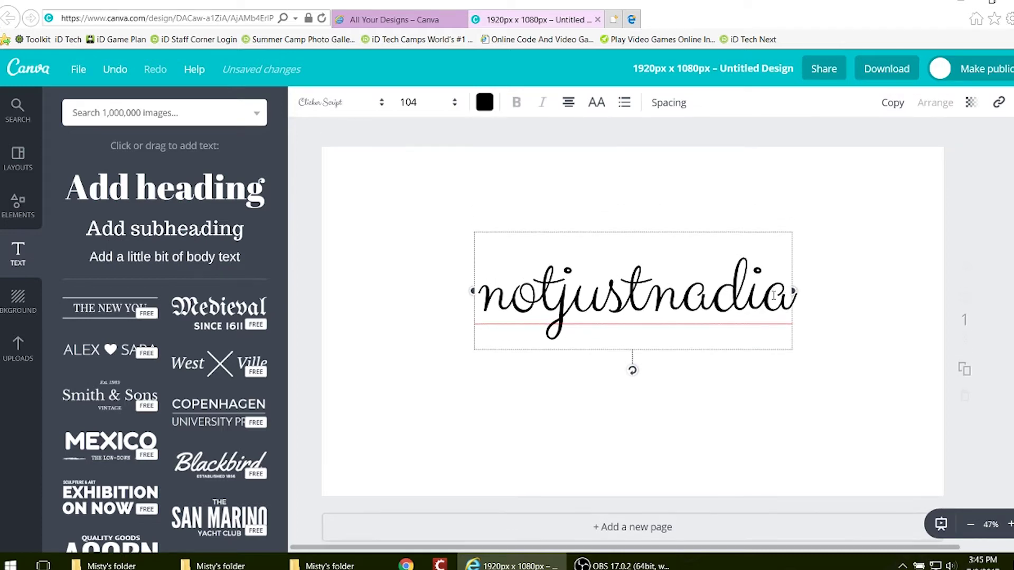
drag(615, 230, 620, 242)
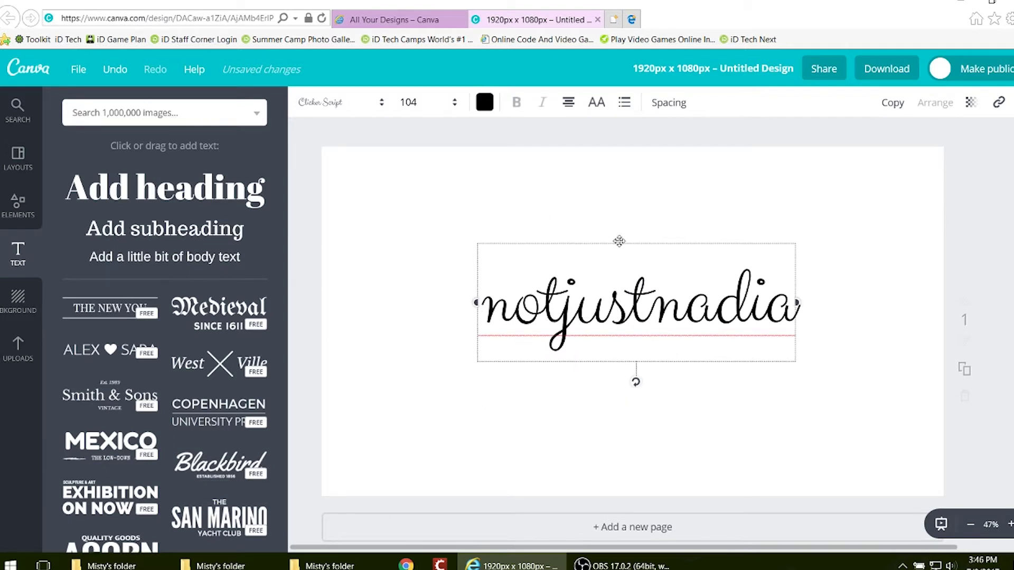
click(18, 205)
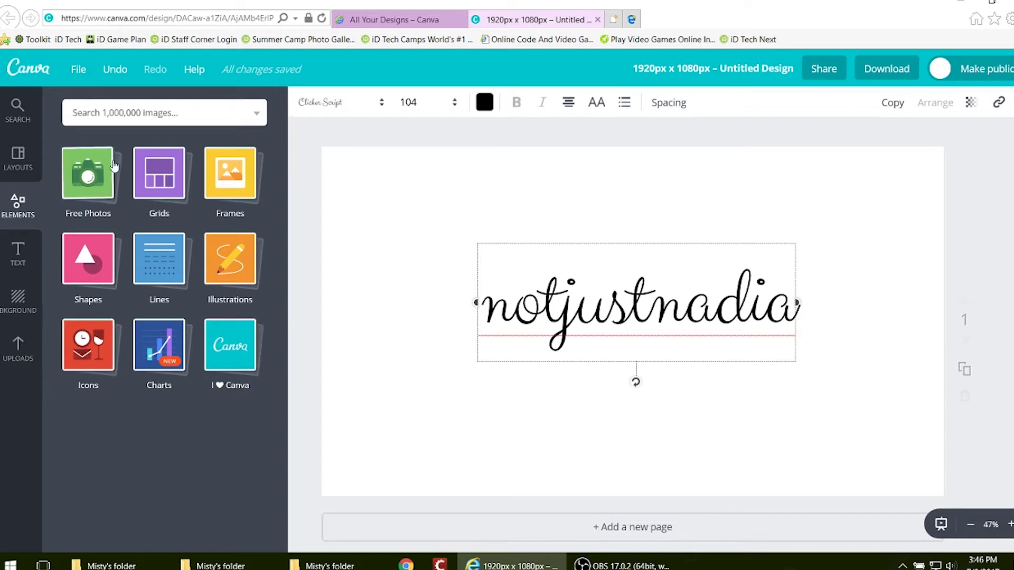
Search the elements library for elephant and place the brown elephant graphic on the page
click(135, 113)
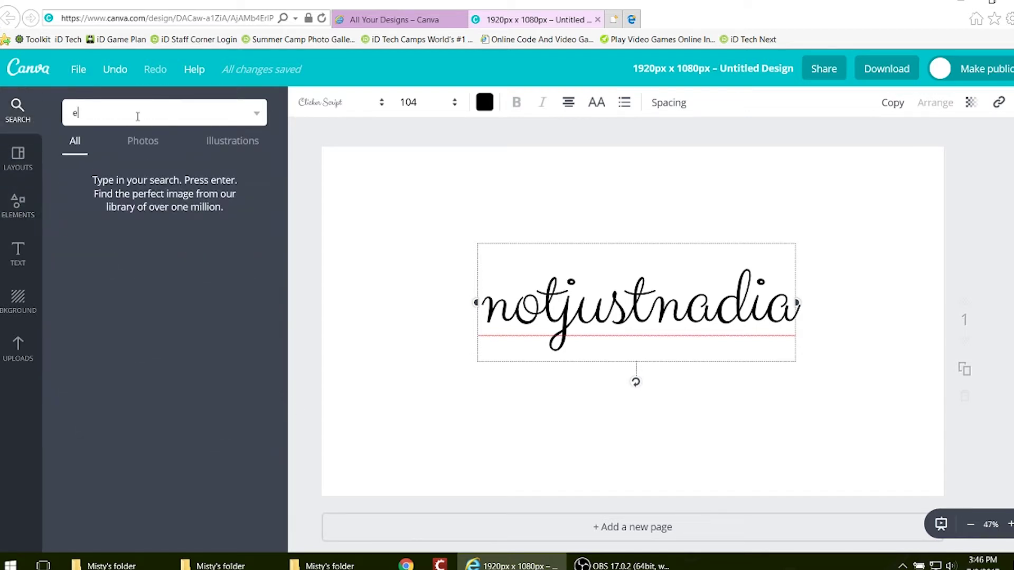
text(elephant)
key(Return)
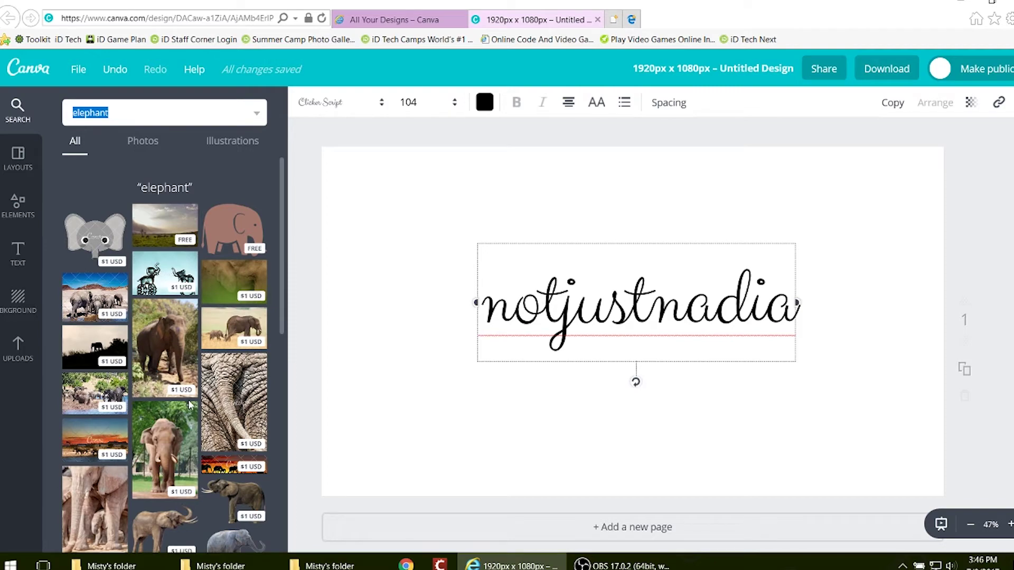
scroll(190, 406, down, 5)
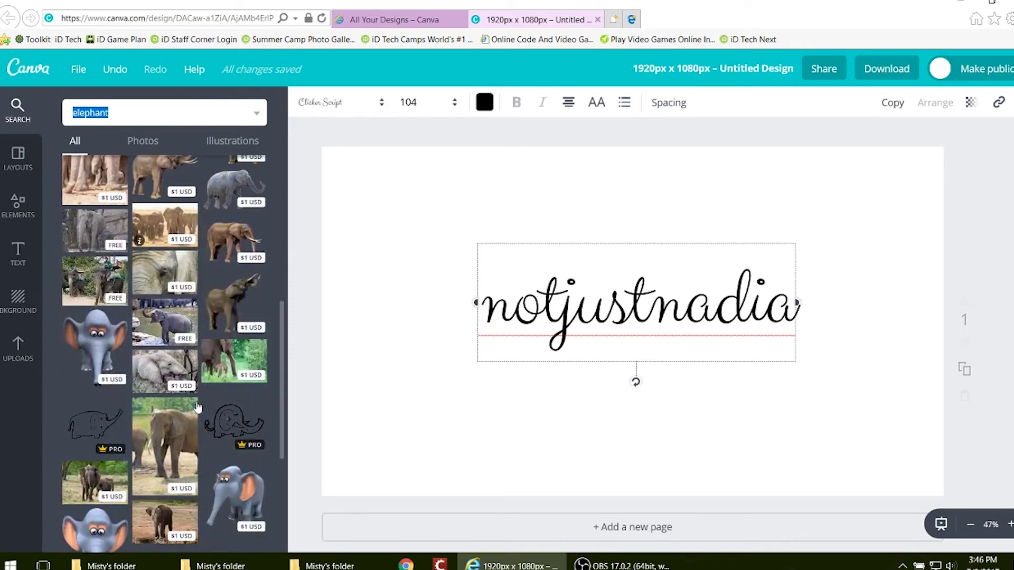
scroll(159, 473, down, 5)
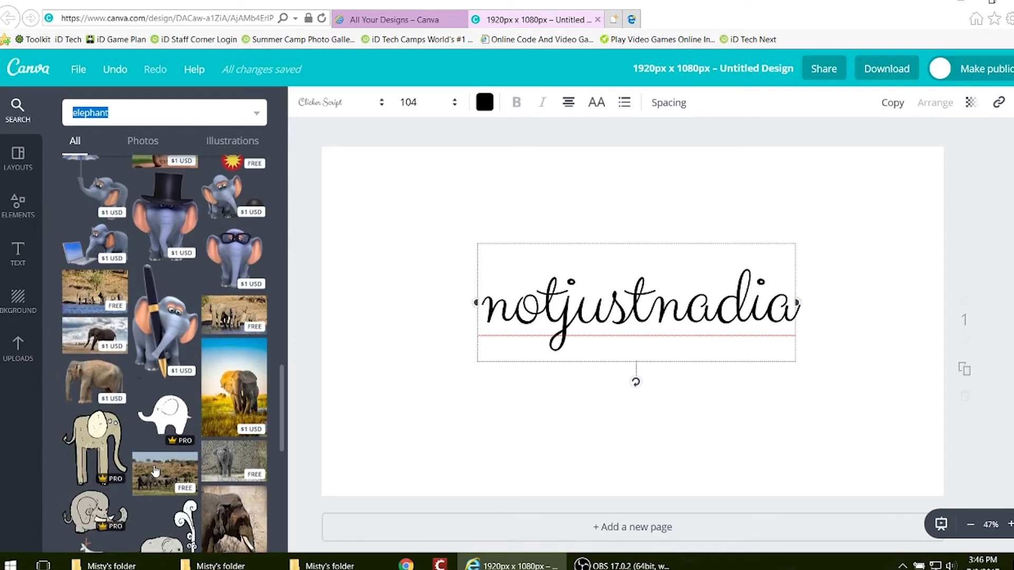
scroll(154, 468, up, 10)
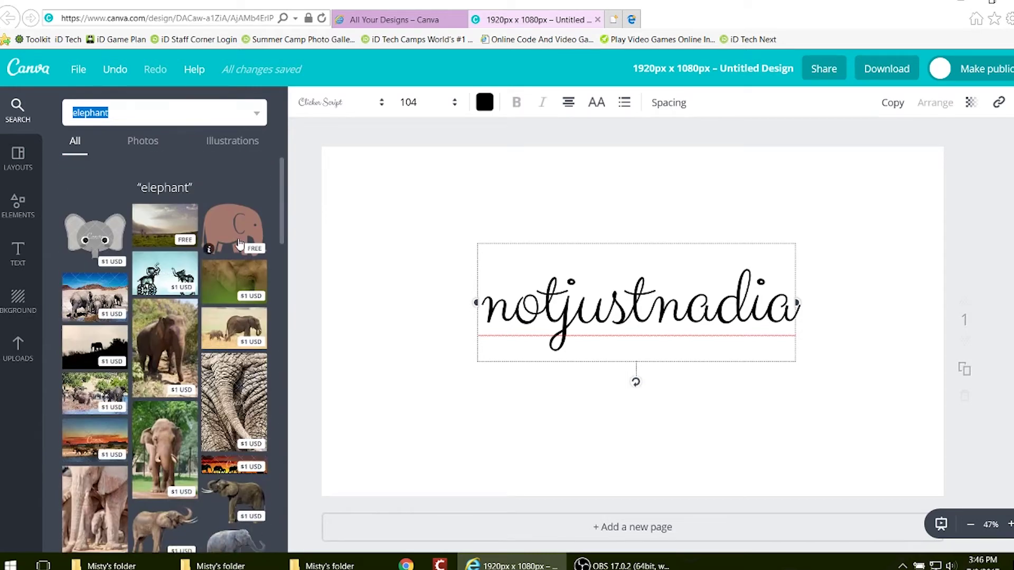
drag(241, 246, 791, 357)
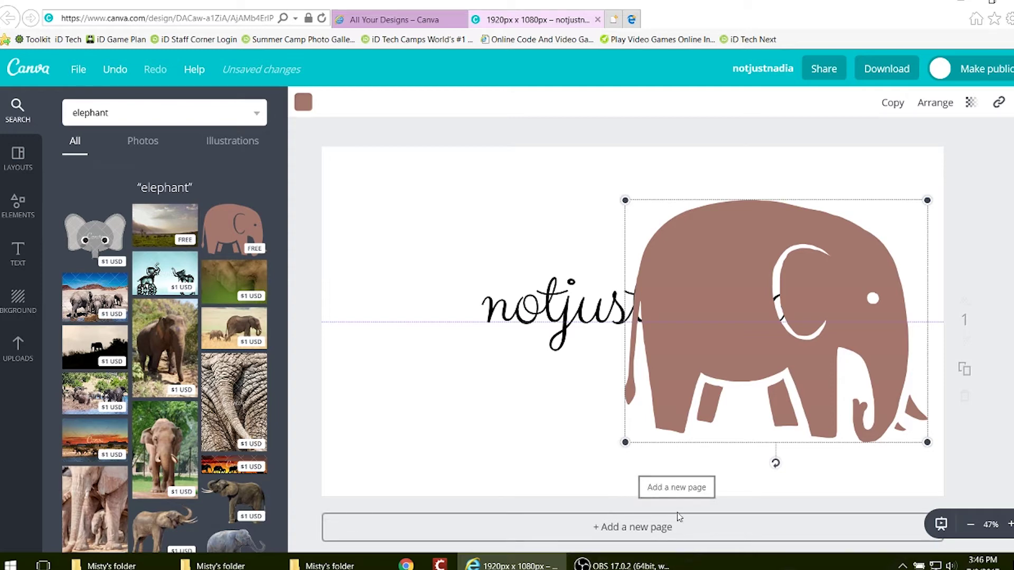
Send the elephant behind the heading, shrink it, and shift it toward the right edge
click(943, 111)
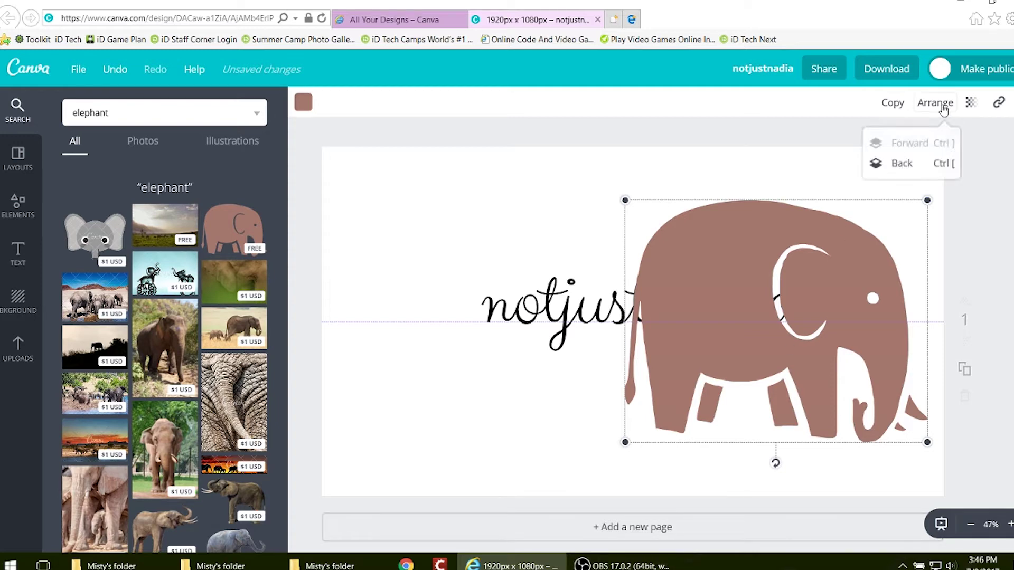
click(919, 168)
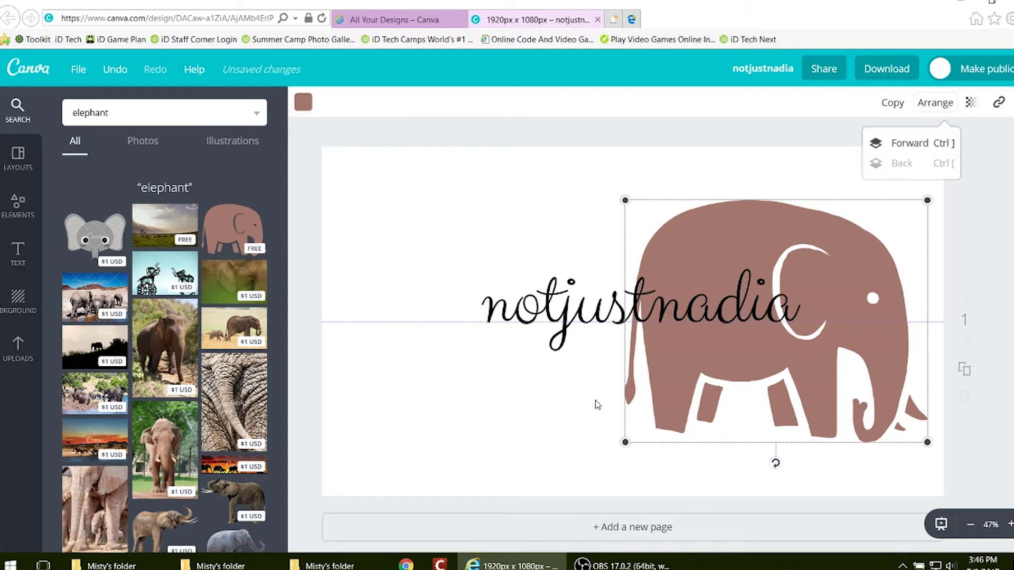
drag(626, 442, 655, 420)
mouse_move(931, 198)
mouse_down()
mouse_move(901, 222)
mouse_move(935, 192)
mouse_move(908, 200)
mouse_move(917, 200)
mouse_up()
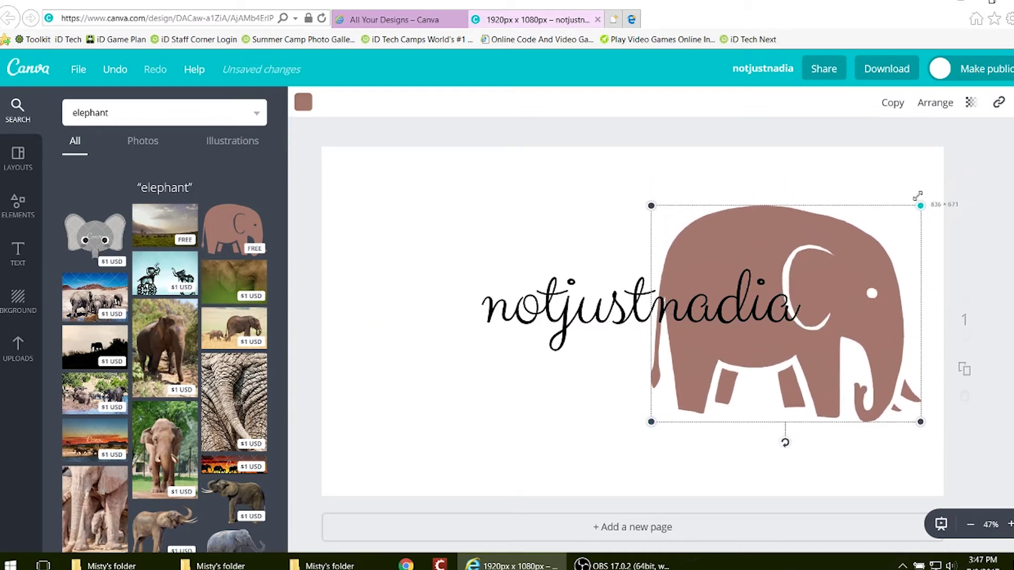
mouse_move(824, 229)
mouse_down()
mouse_move(852, 243)
mouse_move(837, 240)
mouse_up()
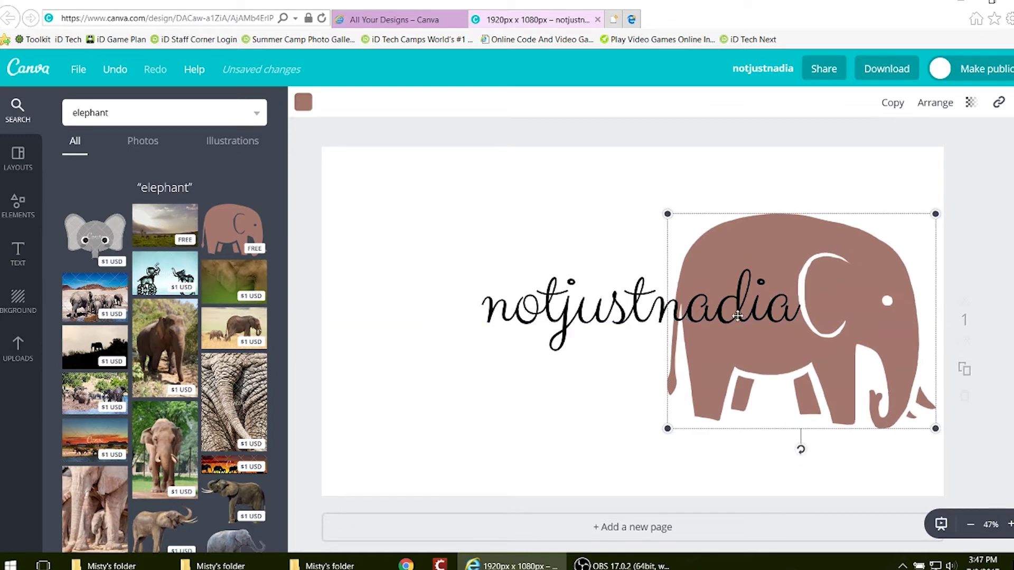
click(634, 314)
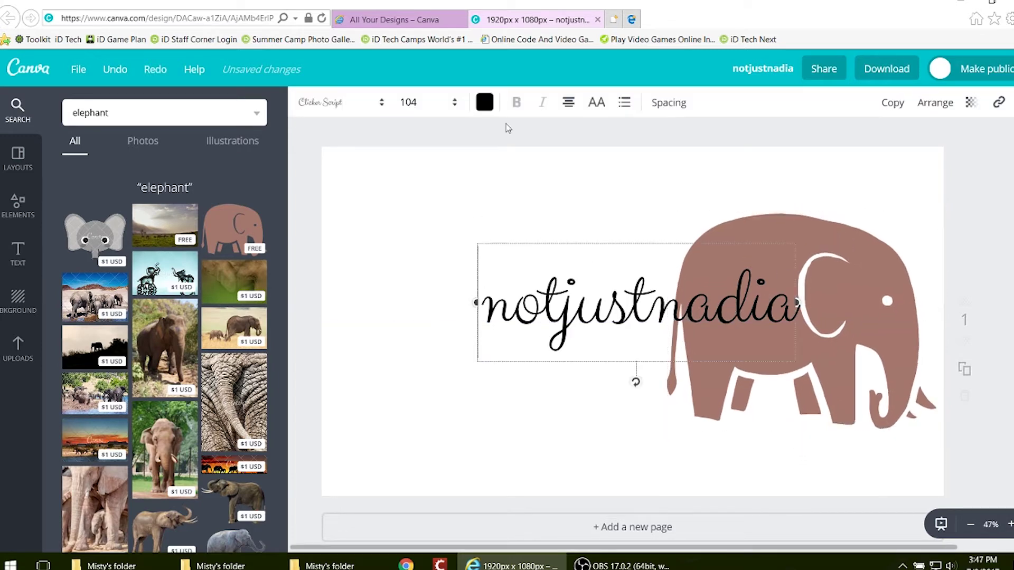
click(452, 103)
click(417, 415)
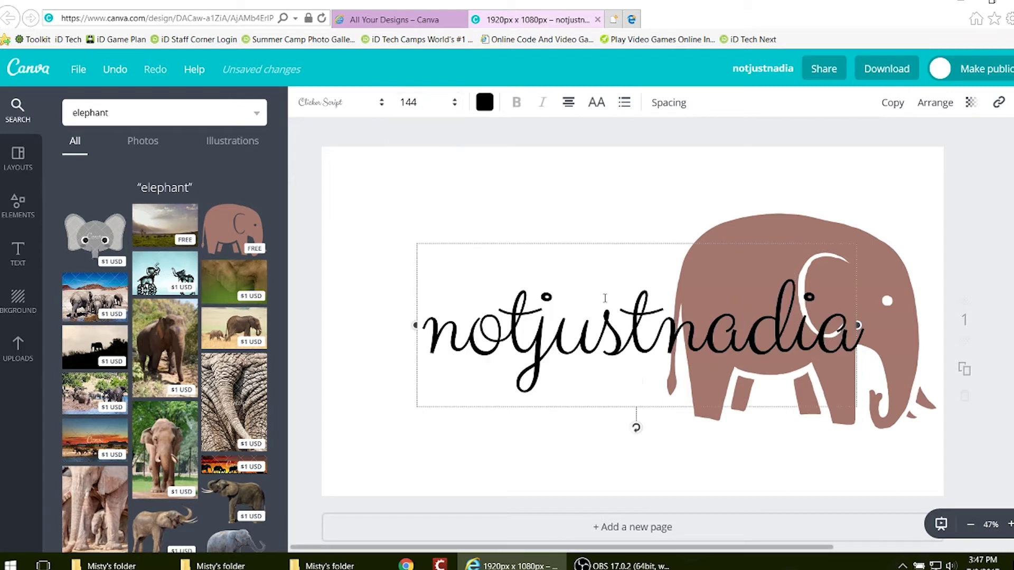
drag(597, 240, 575, 223)
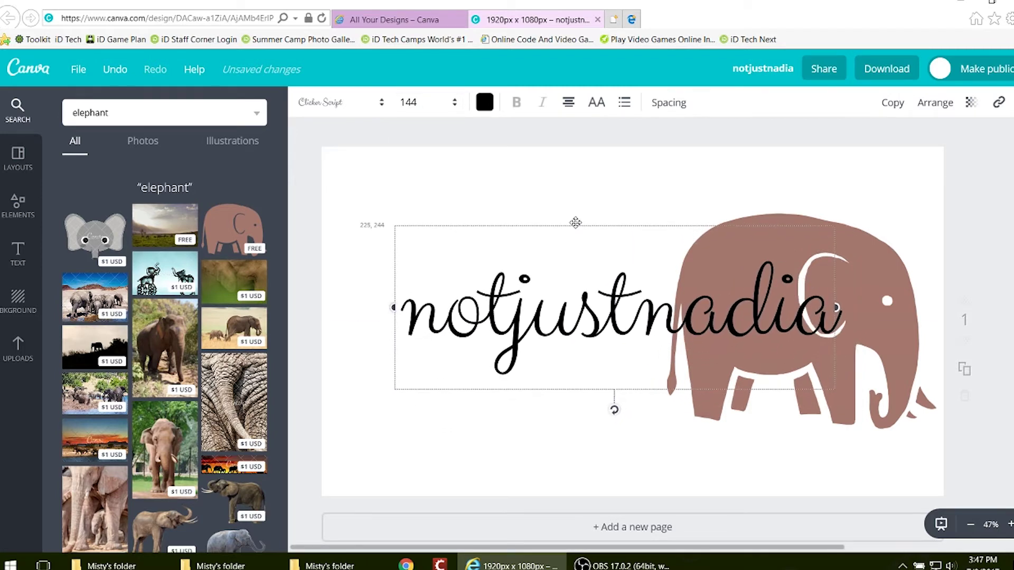
click(864, 255)
click(304, 104)
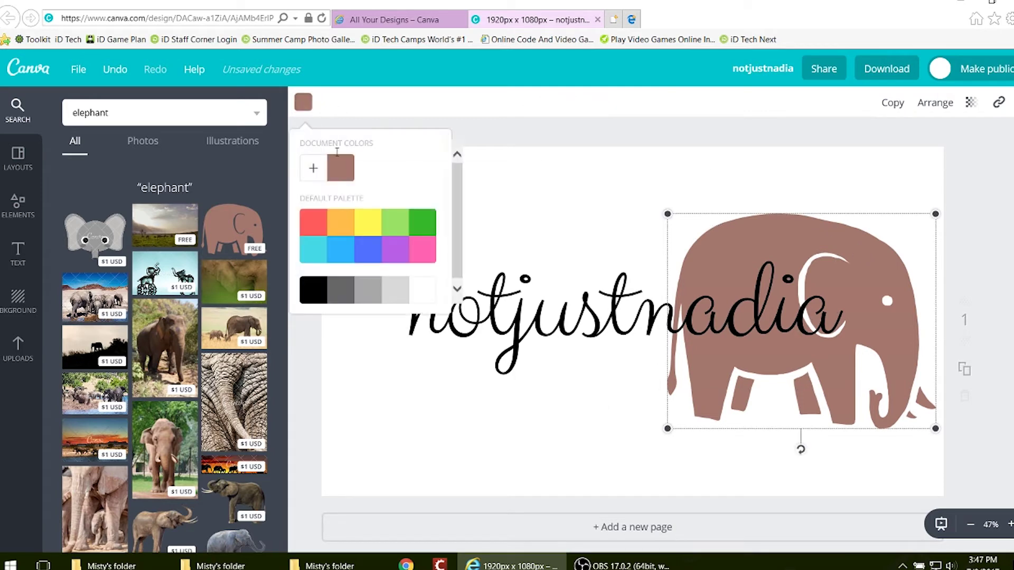
click(396, 249)
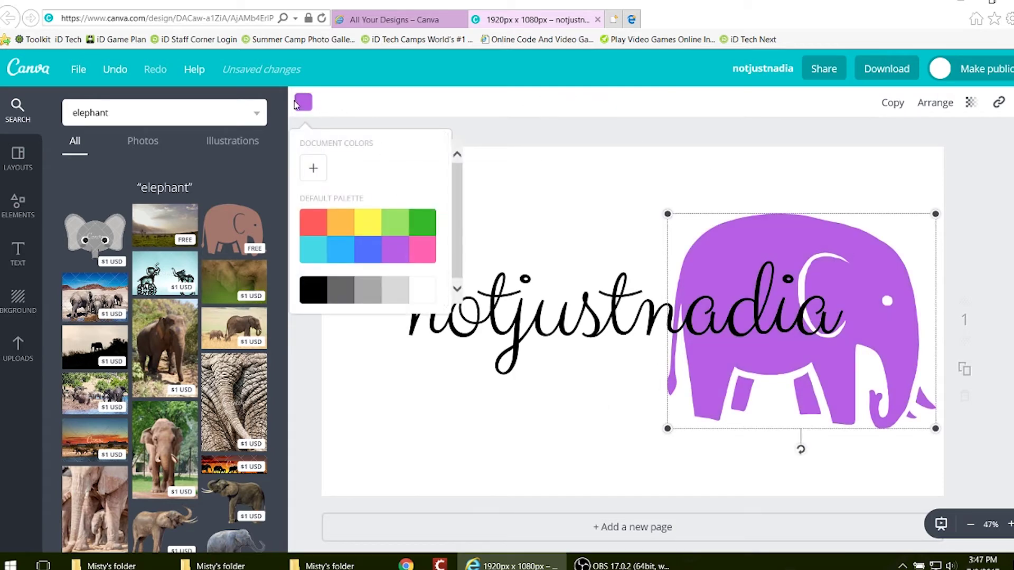
click(595, 226)
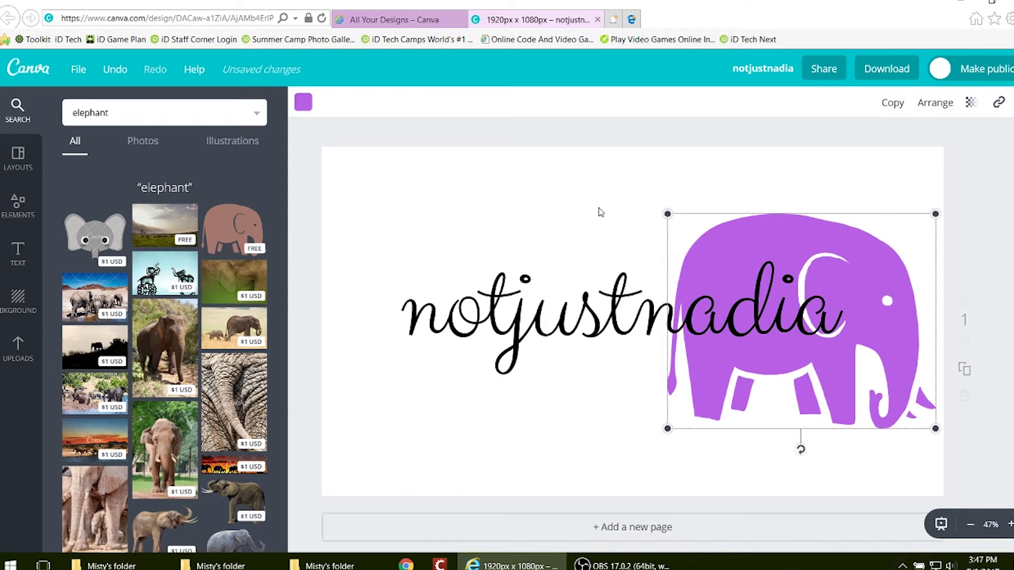
key(ctrl+z)
Duplicate the page and bring up the Background panel
click(965, 369)
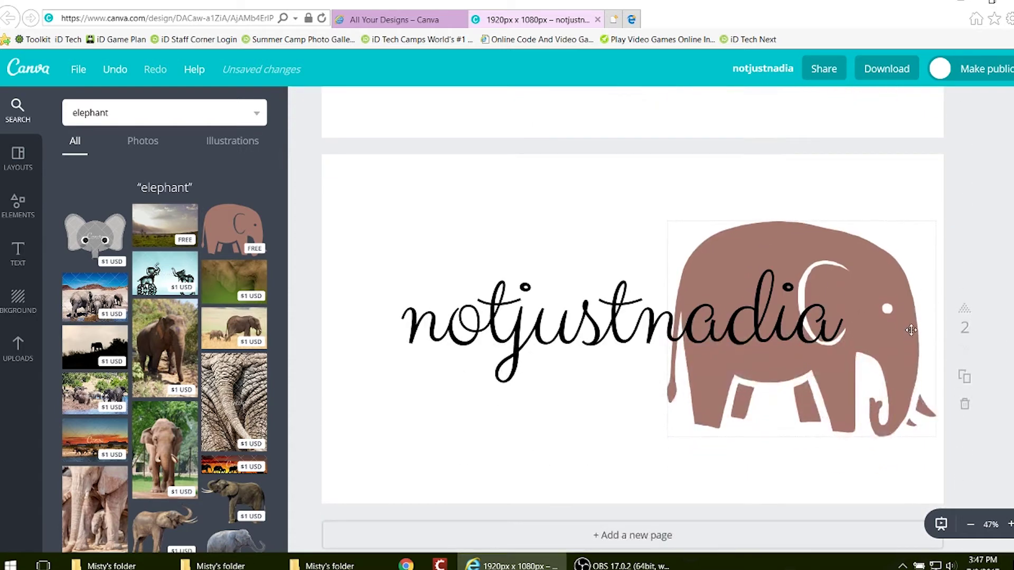
click(18, 254)
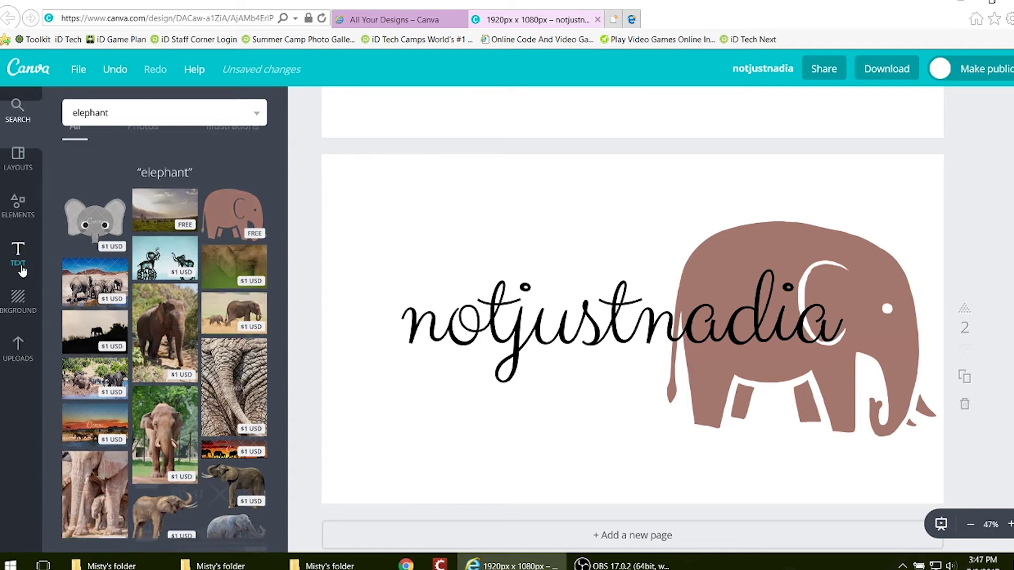
click(18, 298)
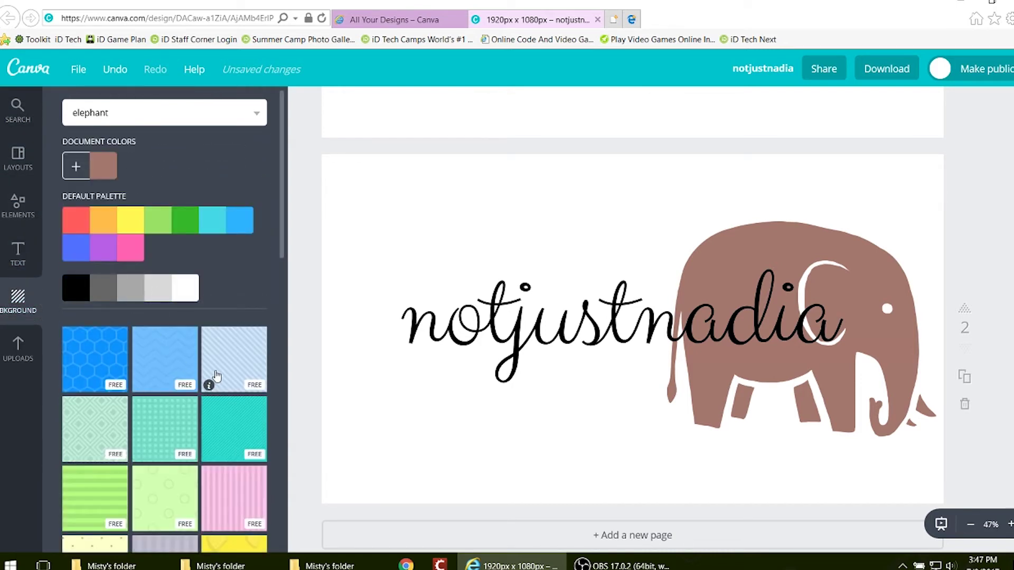
Try striped, dotted and circle patterns, then give page 2 a cream horizontal-lines background
click(217, 376)
click(148, 437)
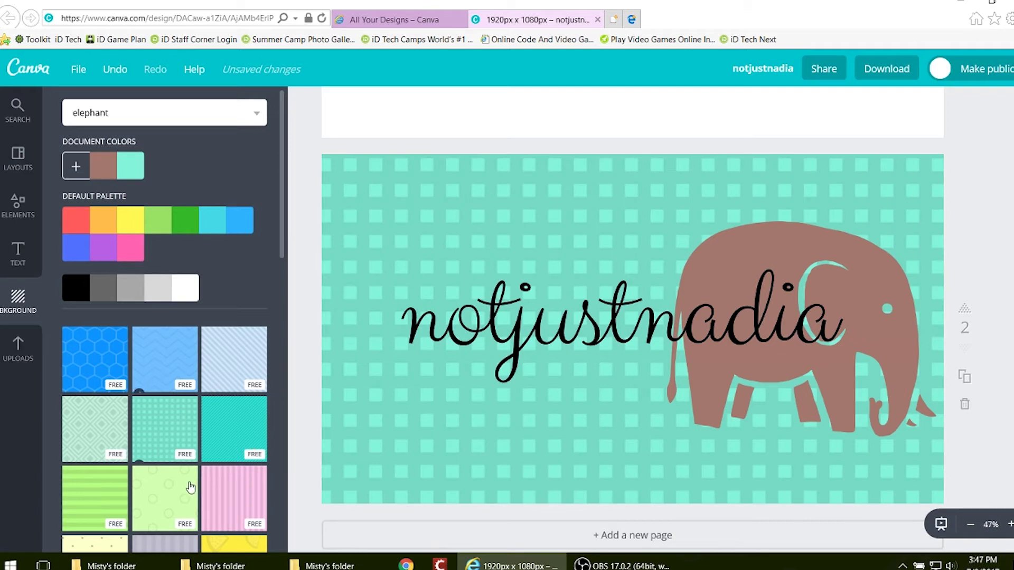
click(138, 486)
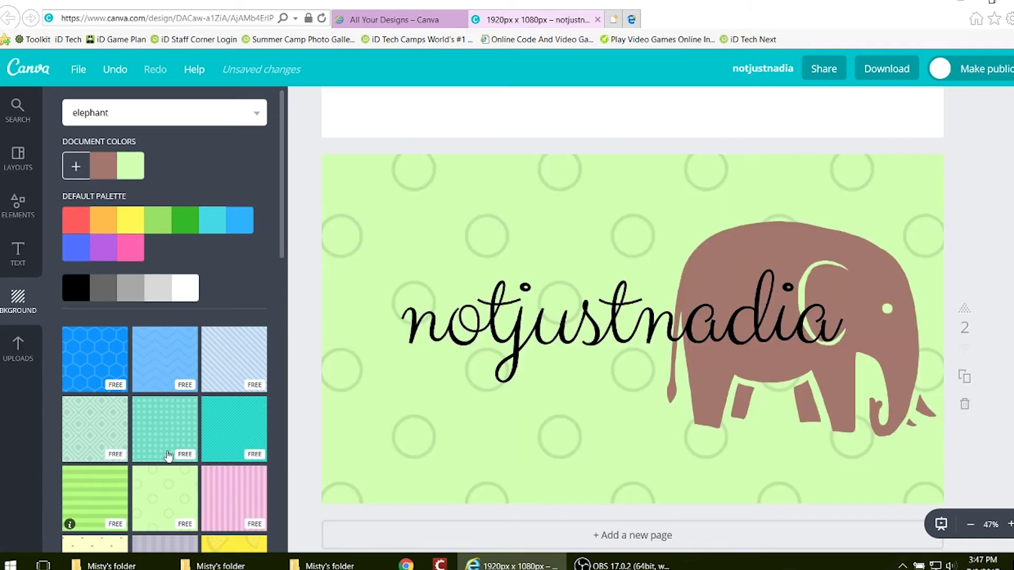
scroll(159, 454, down, 5)
click(227, 391)
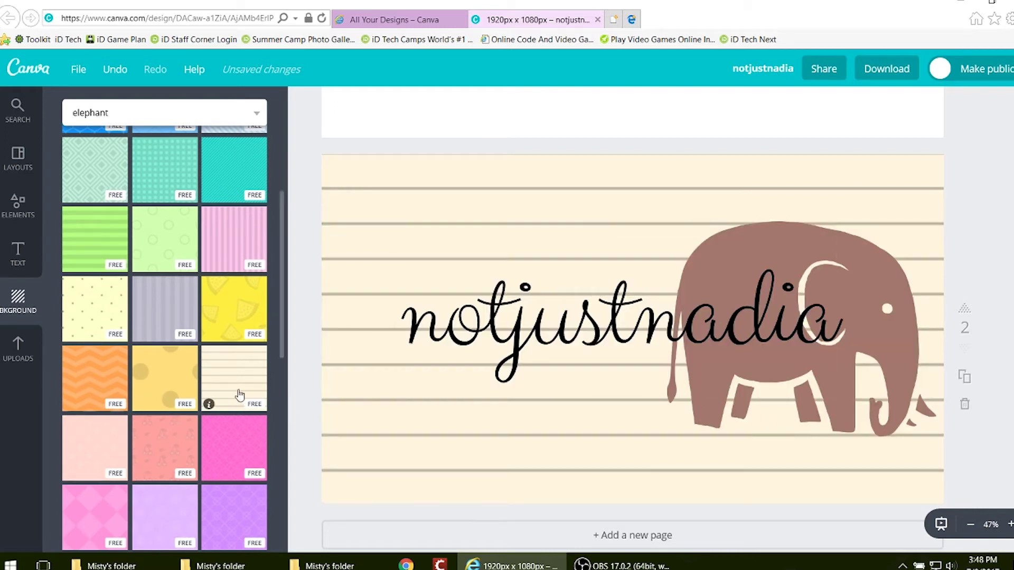
scroll(891, 371, up, 4)
scroll(891, 372, down, 3)
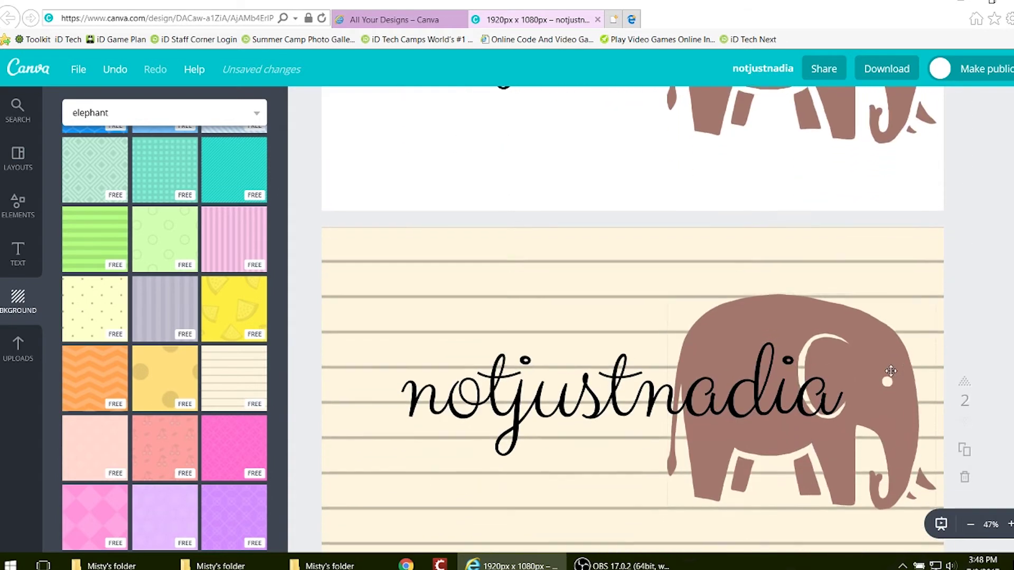
scroll(887, 372, down, 3)
scroll(861, 365, up, 2)
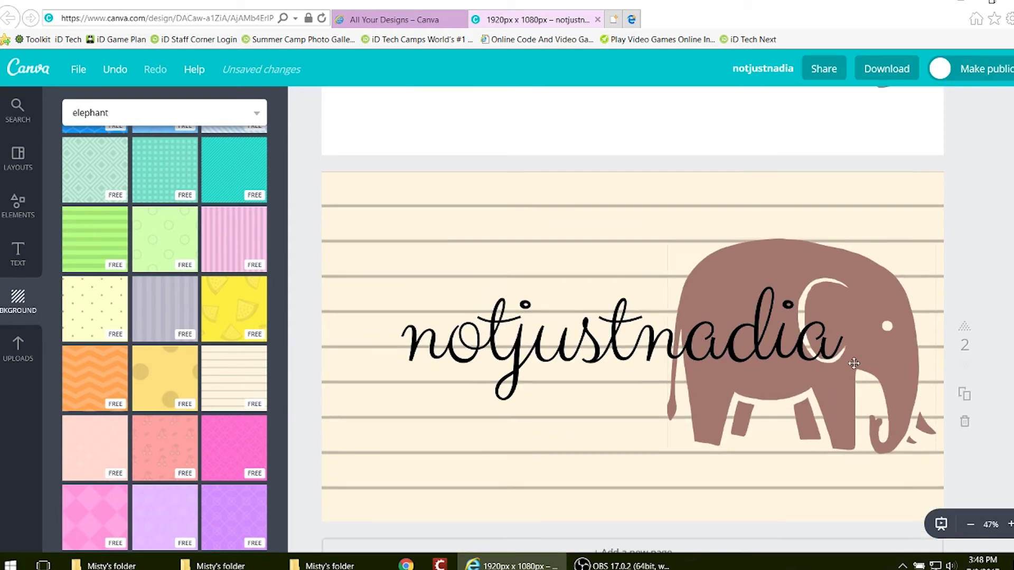
On page 2, shrink the elephant and move the notjustnadia text up above it
click(870, 278)
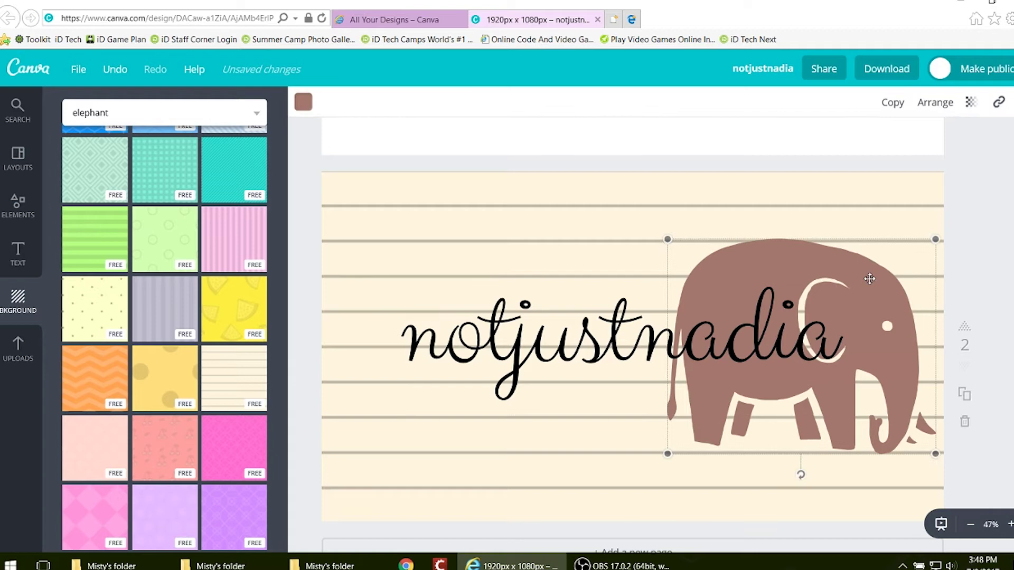
drag(935, 239, 859, 300)
drag(740, 391, 734, 458)
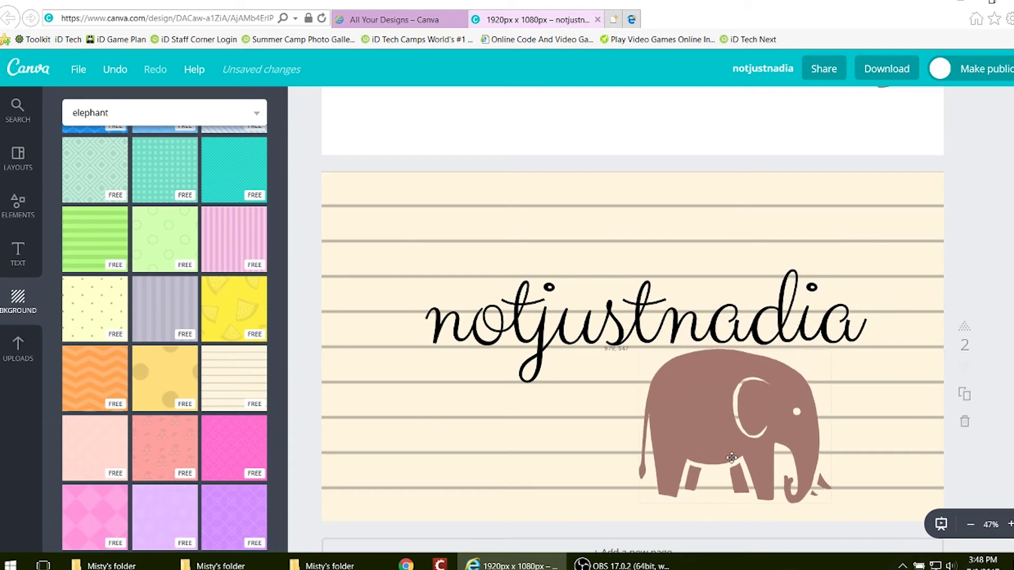
Duplicate page 2 and give the new page 3 a plain white background
click(961, 393)
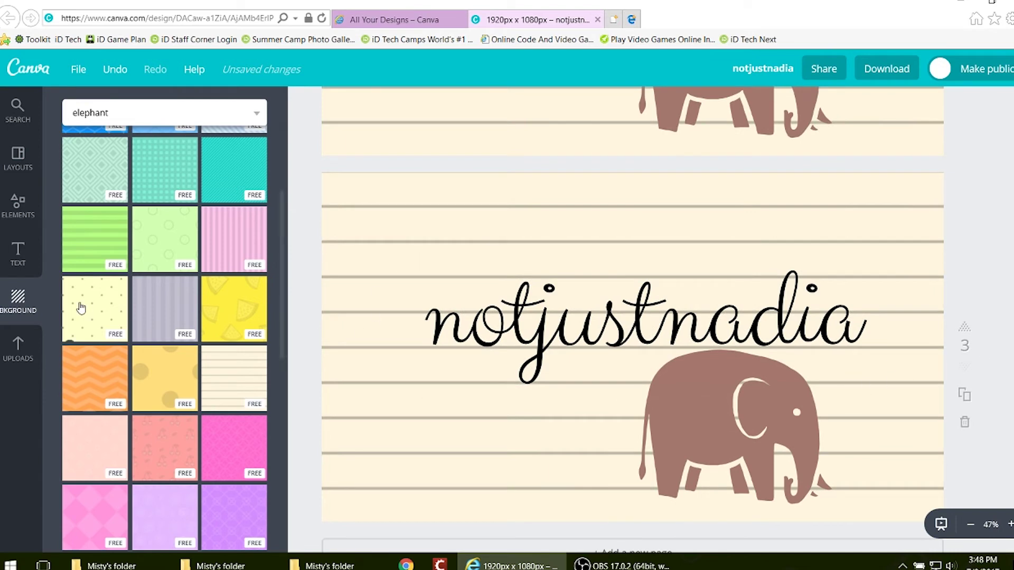
scroll(111, 301, up, 5)
click(180, 292)
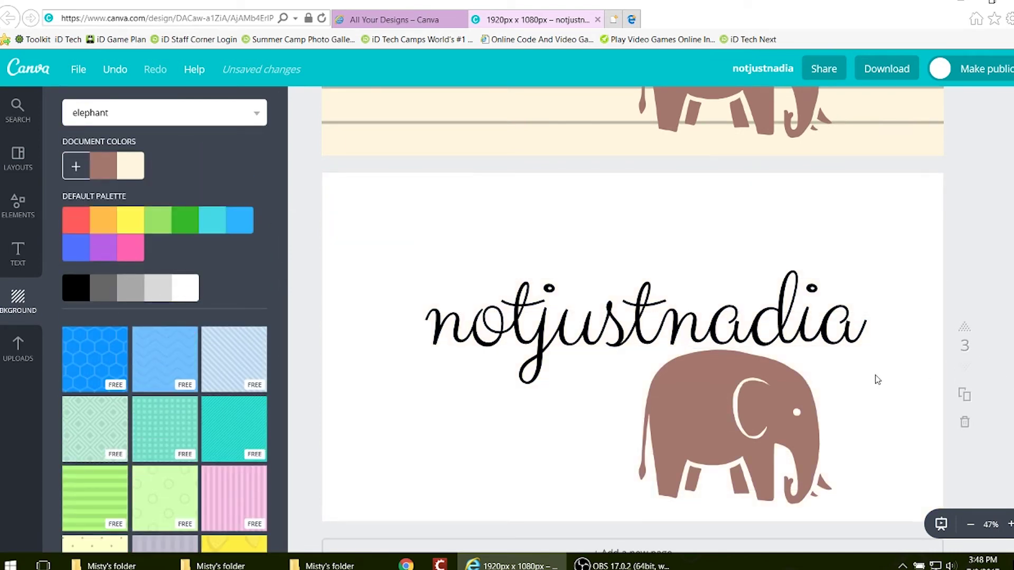
On page 3, shrink the elephant and shorten the text to notjustnad
click(741, 440)
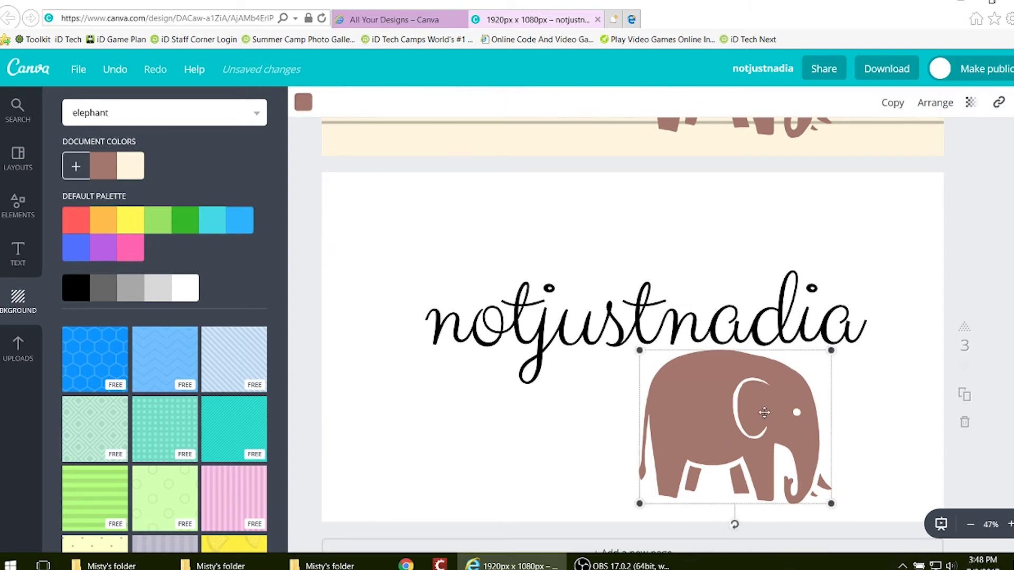
drag(816, 363, 772, 397)
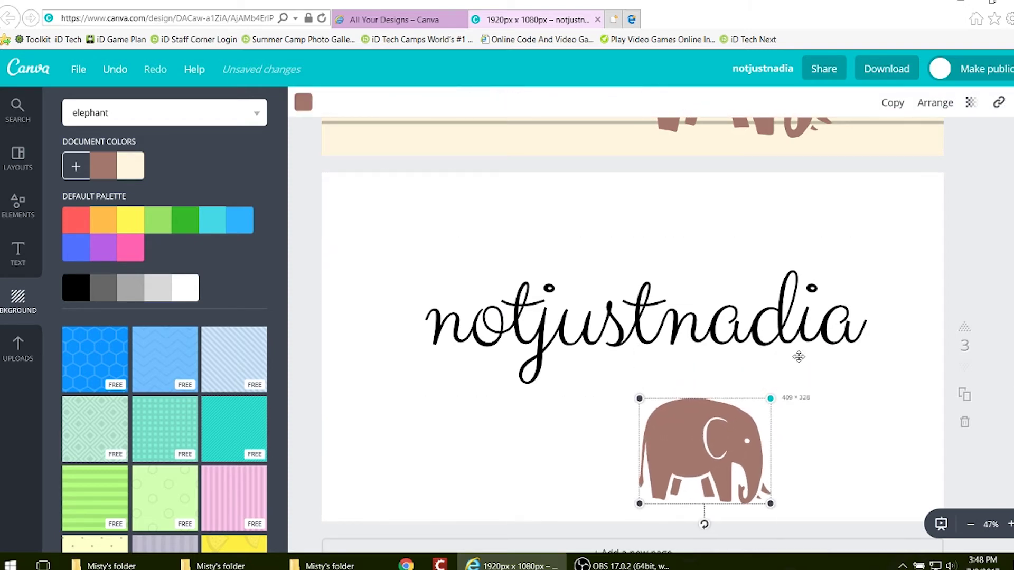
click(797, 355)
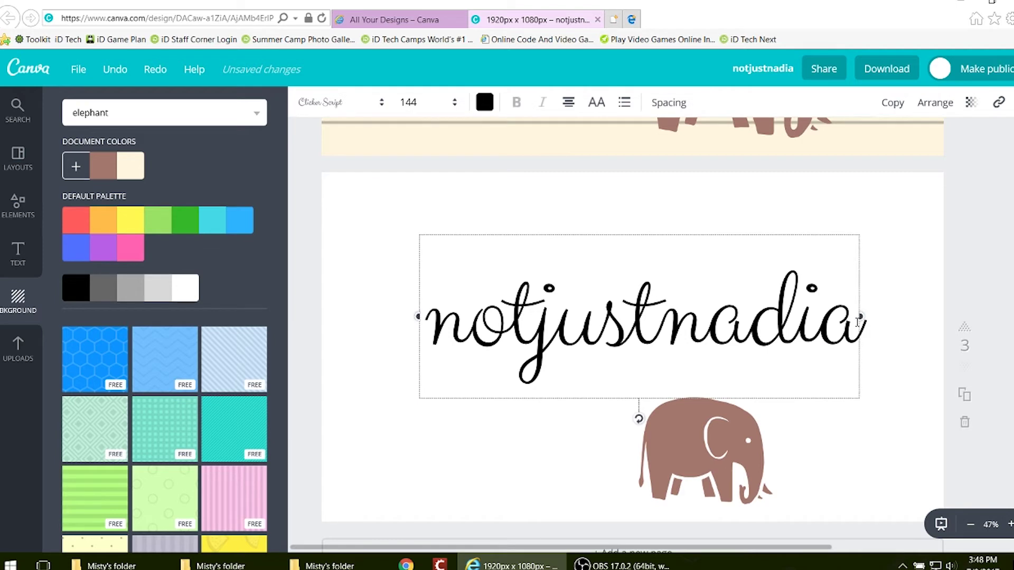
key(BackSpace)
key(BackSpace)
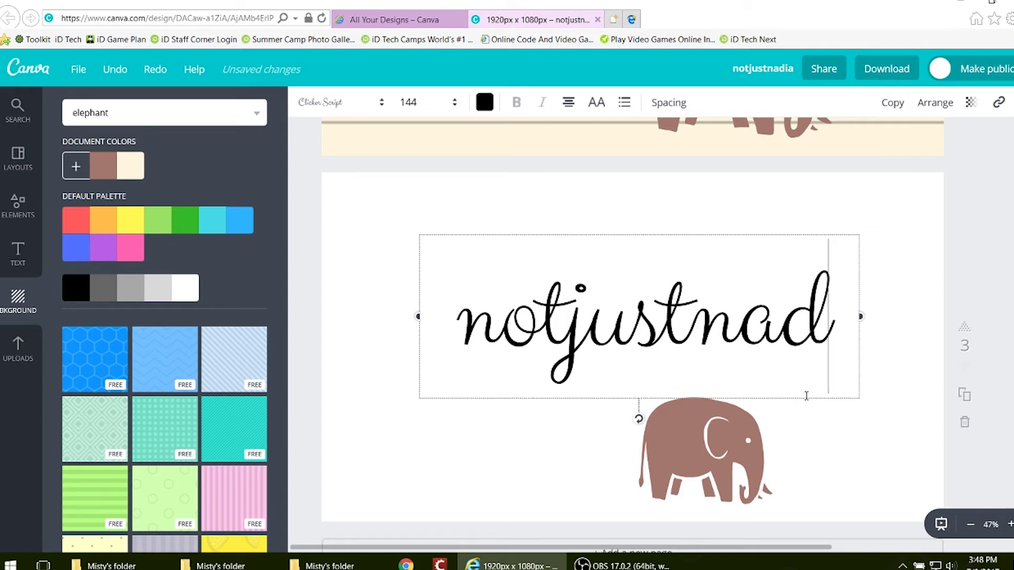
scroll(695, 360, down, 2)
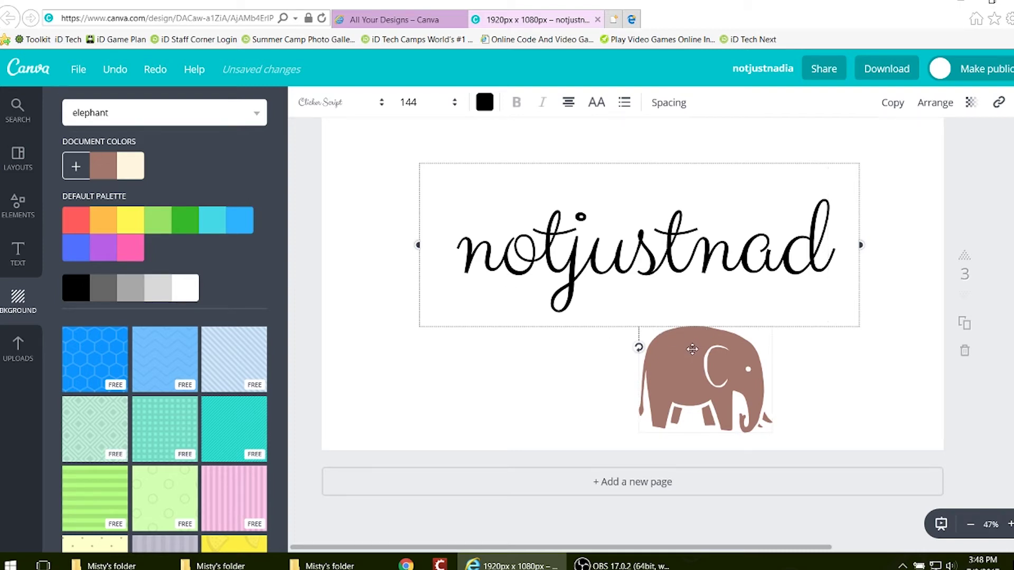
Move page 3's elephant toward the lower right and bring up the PNG download options
drag(689, 368, 730, 384)
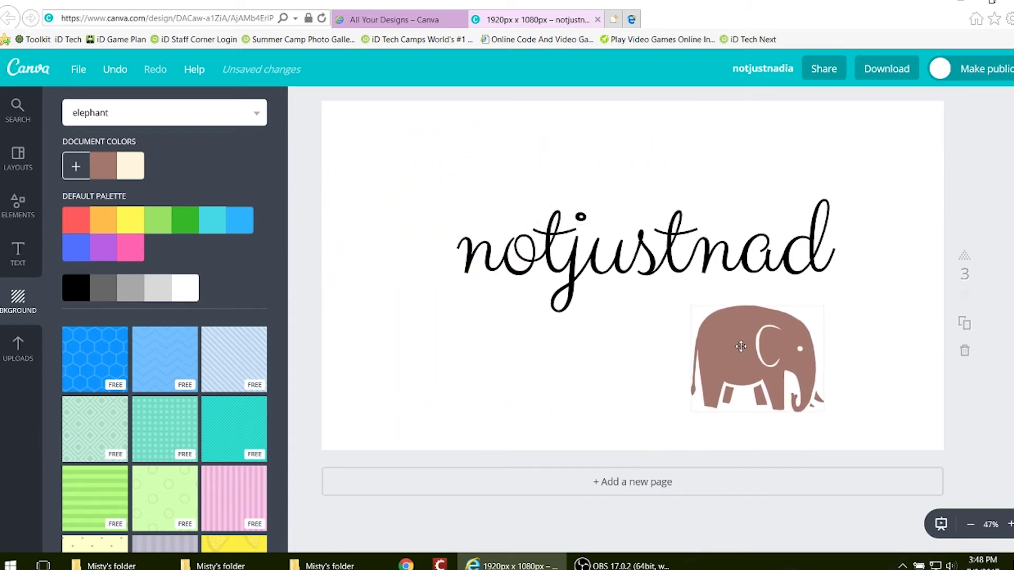
scroll(837, 347, up, 5)
click(862, 72)
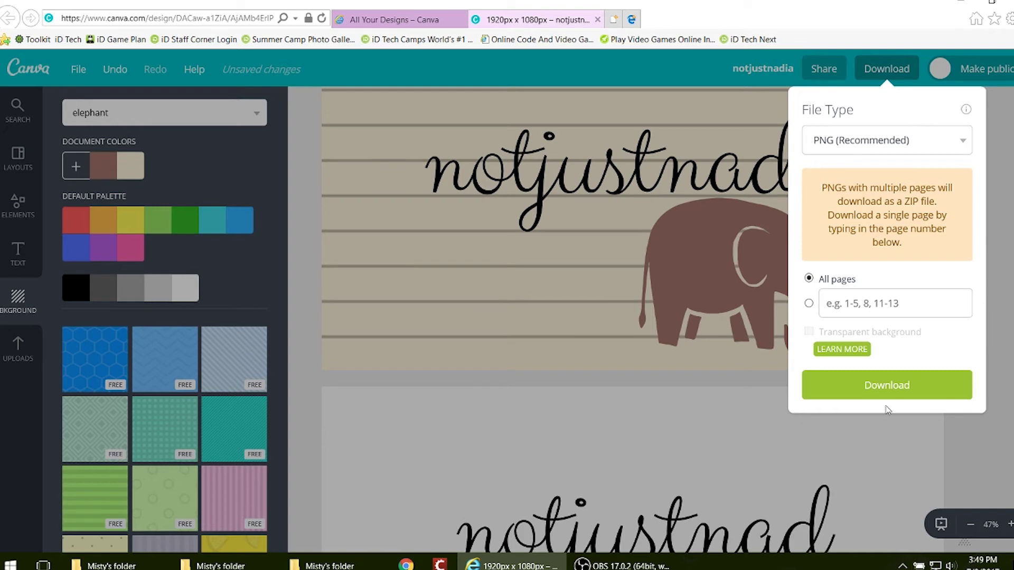
Download all pages of the notjustnadia design as notjustnadia.zip and open its Downloads folder
click(889, 383)
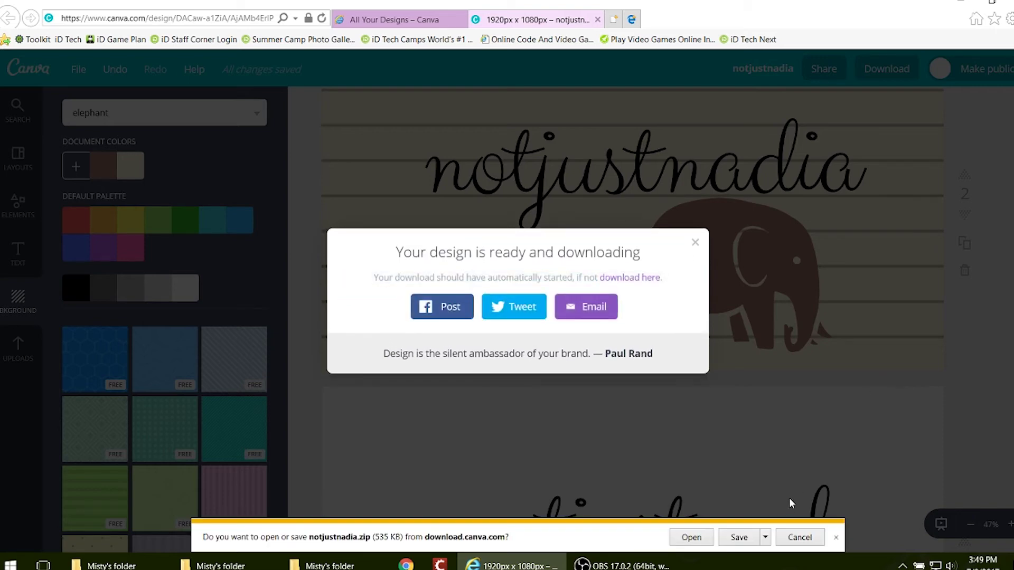
click(729, 542)
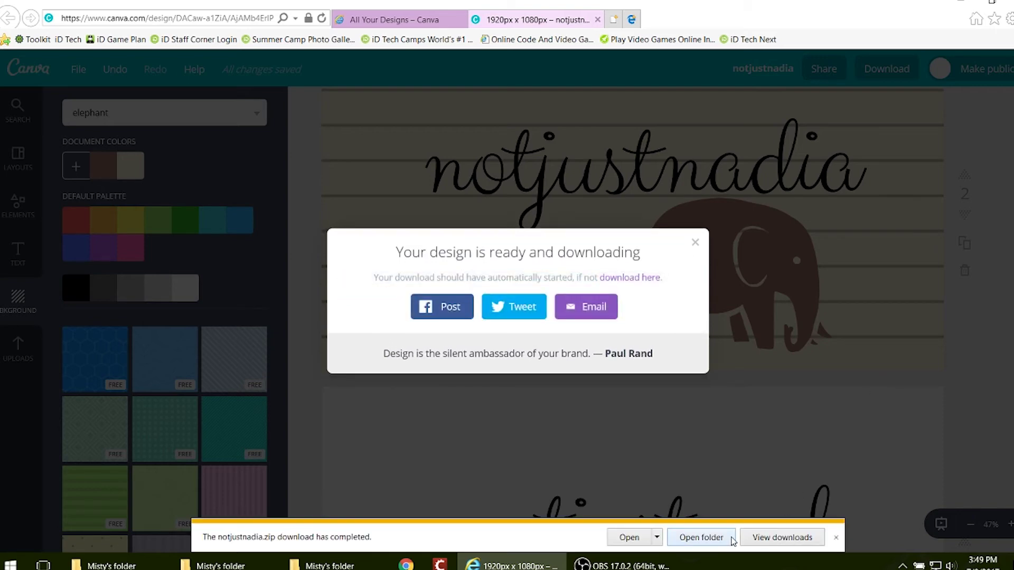
click(720, 538)
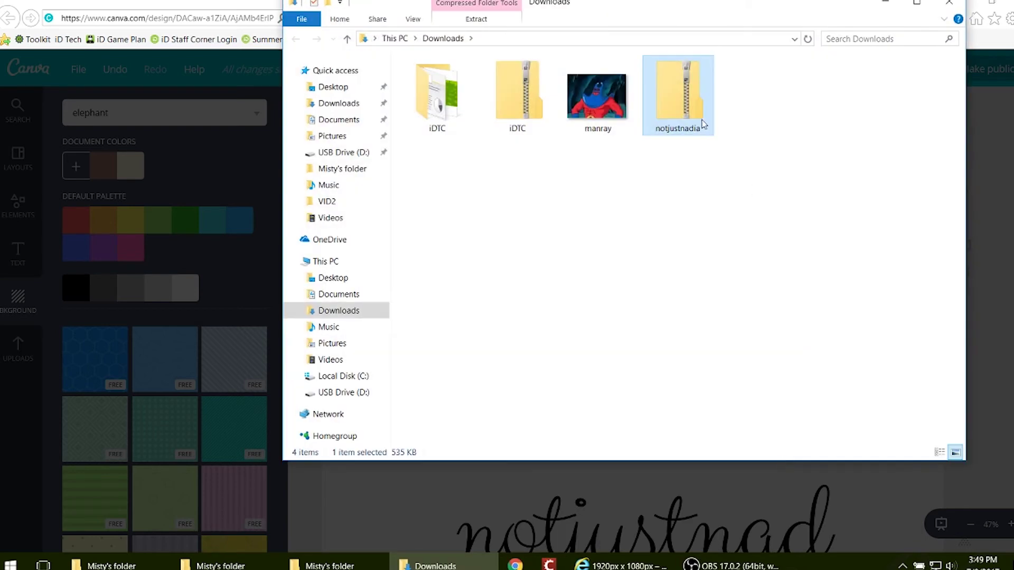
Extract notjustnadia.zip into a folder holding page images 1, 2 and 3
right_click(688, 123)
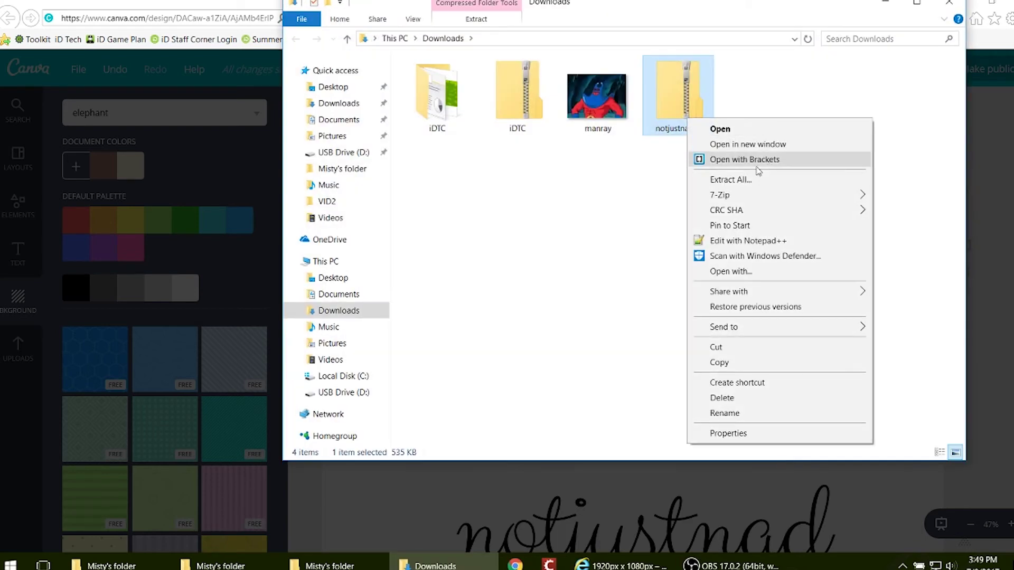
click(746, 181)
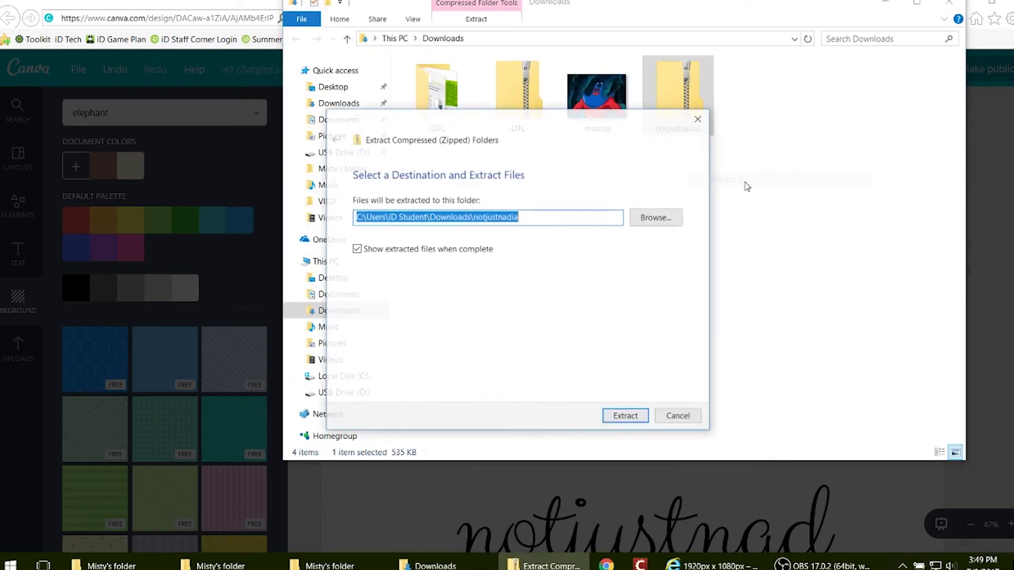
click(630, 417)
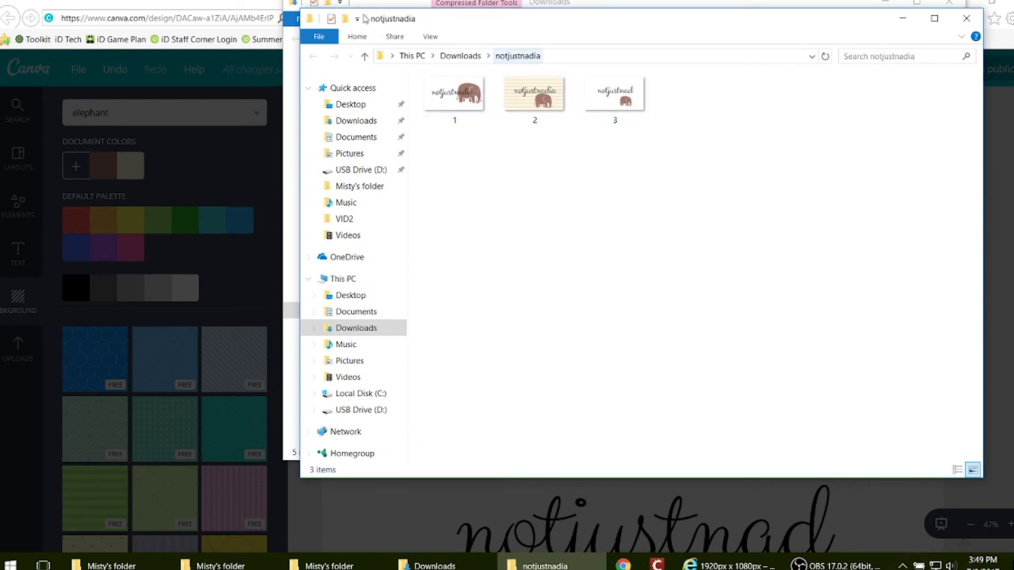
Return to Downloads, minimize File Explorer and bring up the Windows Start menu
click(362, 56)
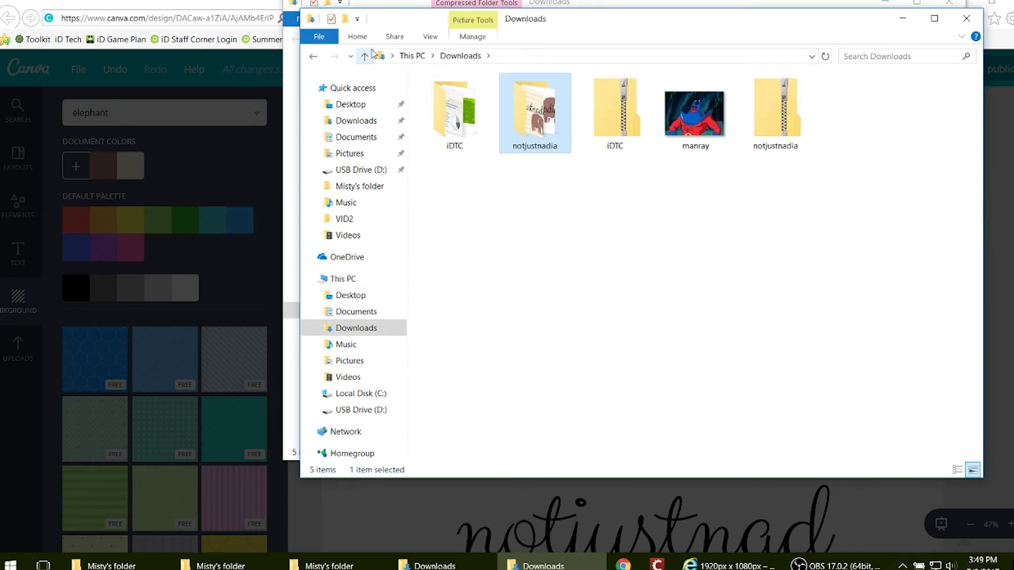
click(903, 18)
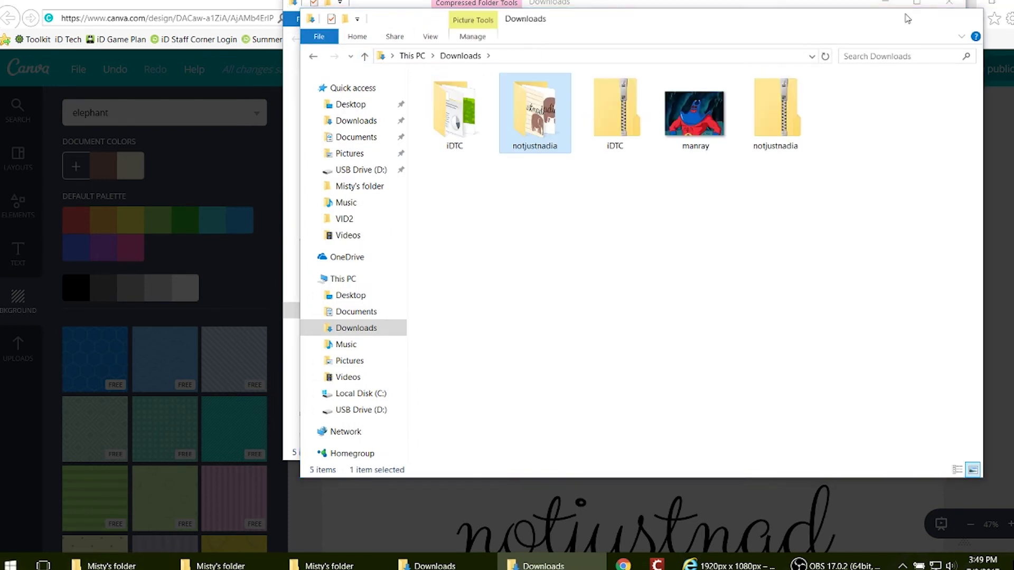
click(14, 563)
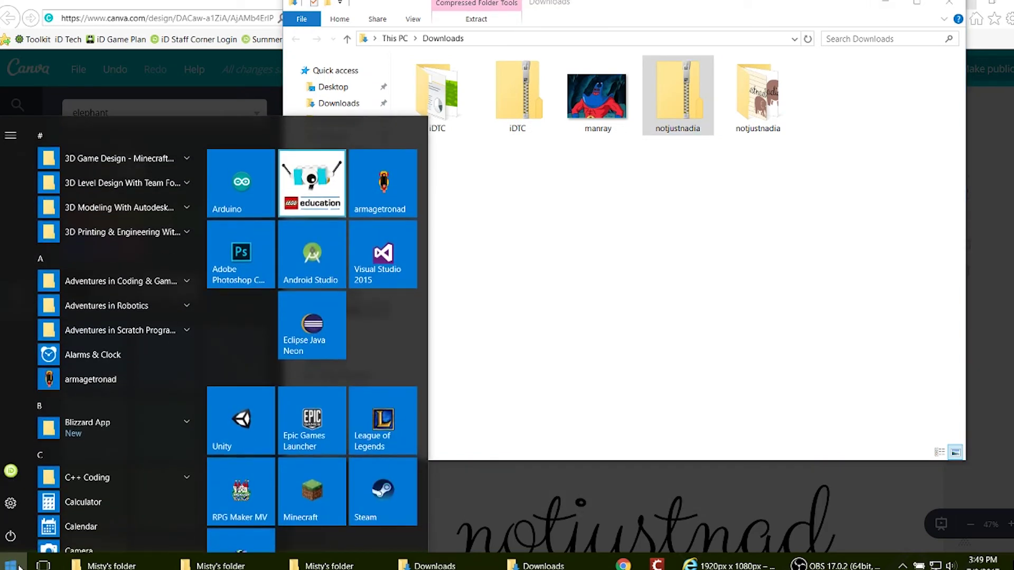
Launch Adobe Premiere Pro CC 2017 via a 'pre' search and open the recent intro project
text(pre)
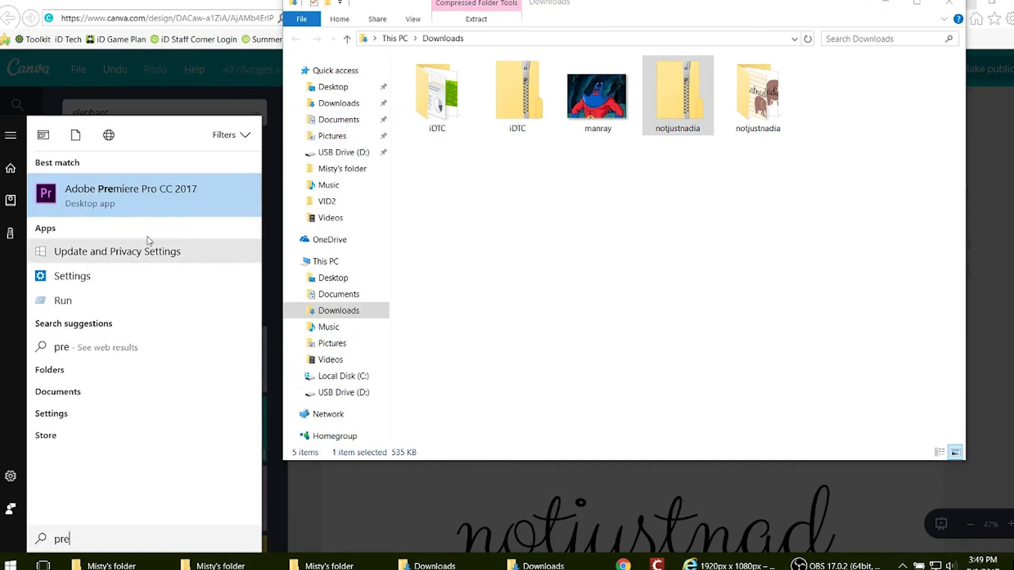
click(119, 210)
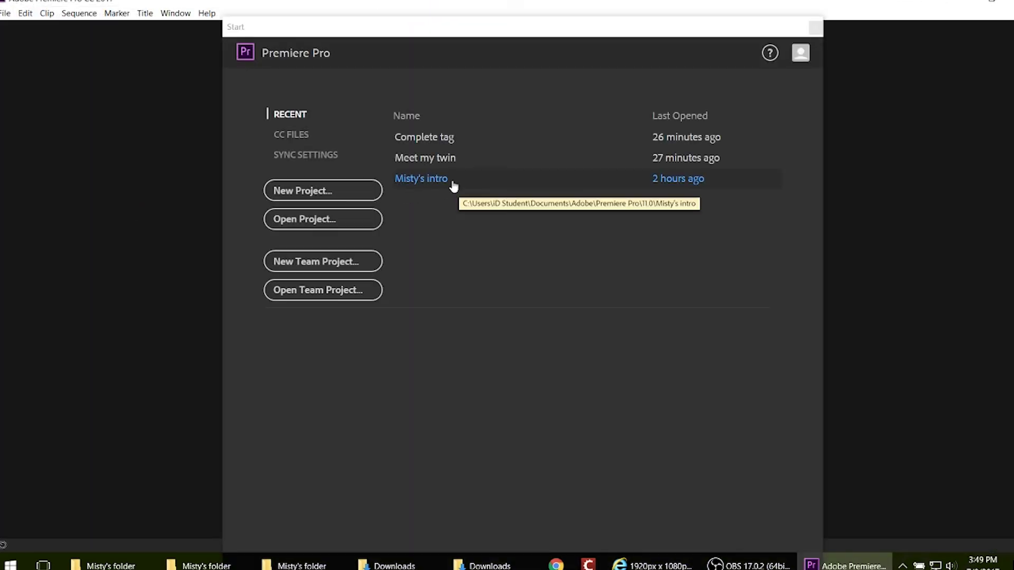
click(421, 179)
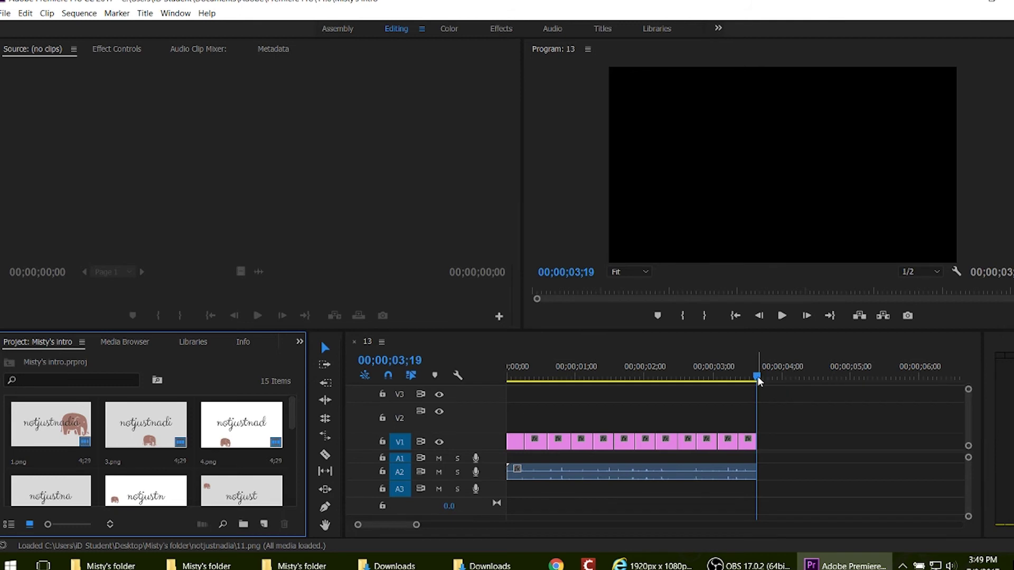
mouse_move(757, 377)
mouse_down()
mouse_move(442, 391)
mouse_move(757, 393)
mouse_up()
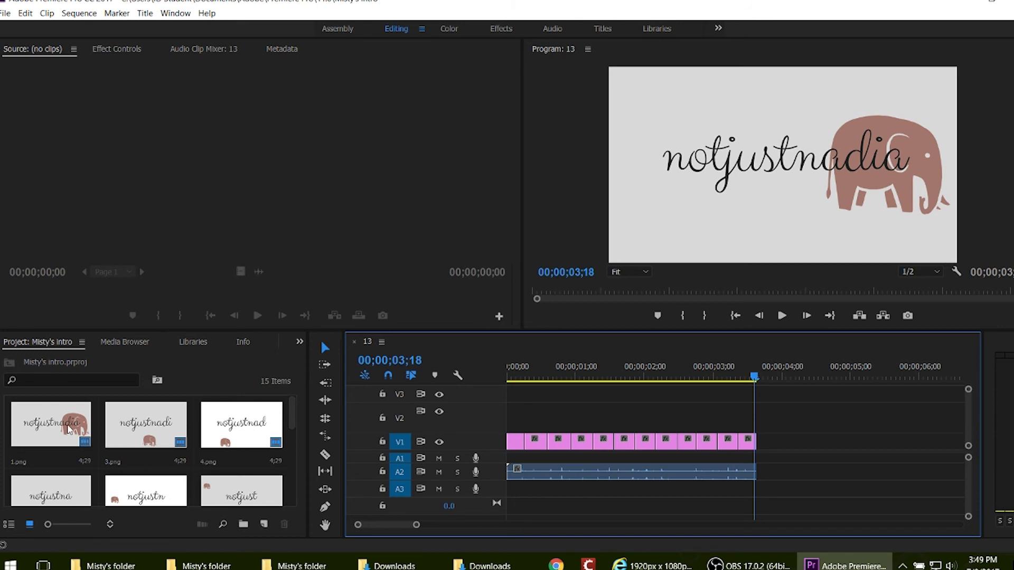
drag(69, 425, 785, 442)
key(space)
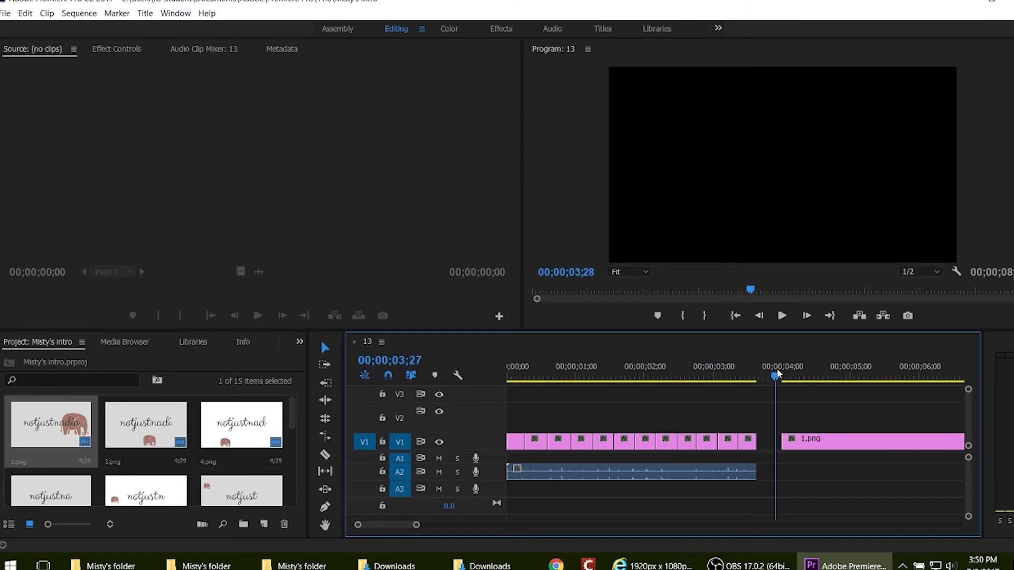
click(325, 454)
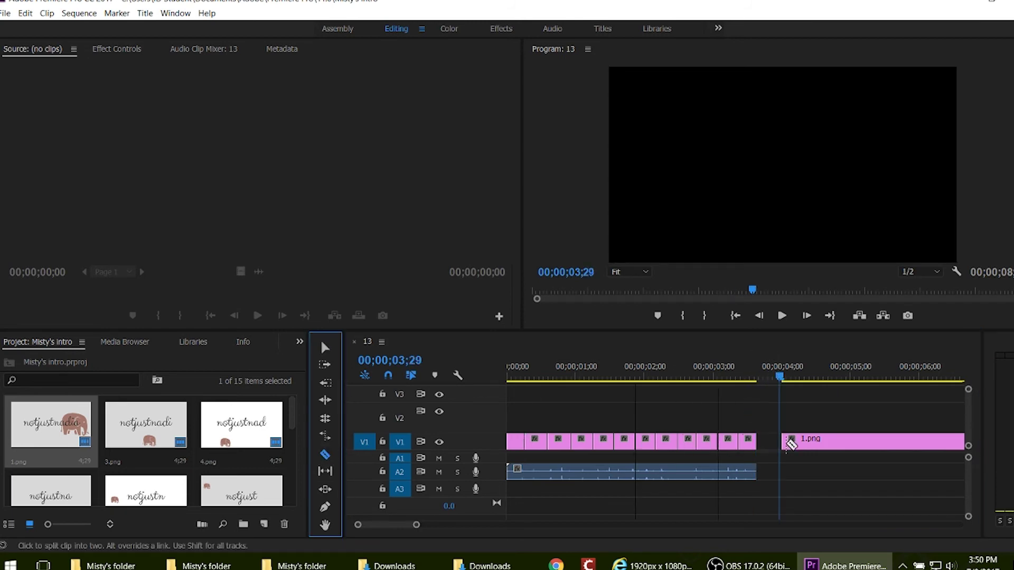
click(809, 443)
key(v)
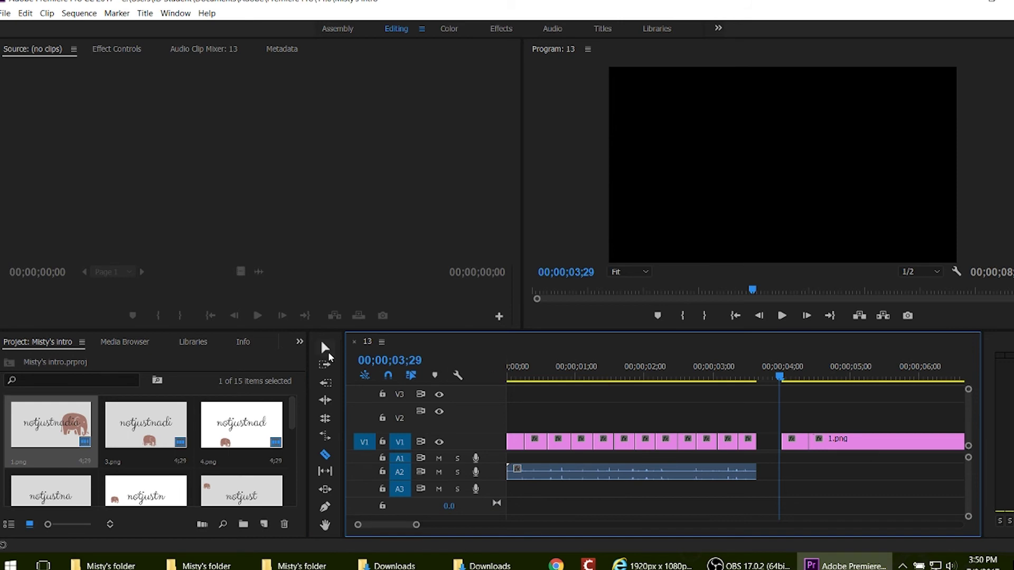
click(878, 444)
key(Delete)
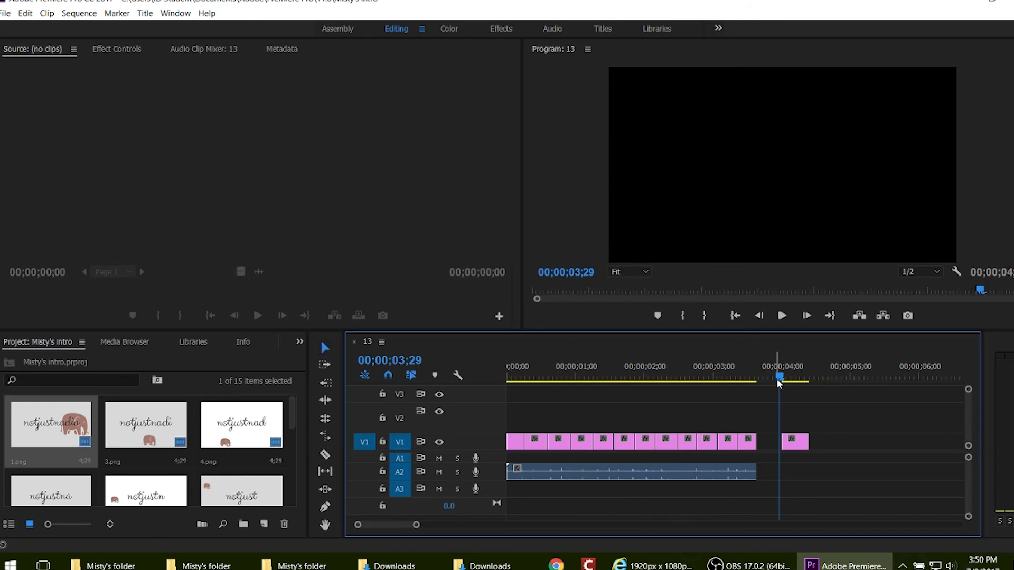
drag(779, 378, 494, 470)
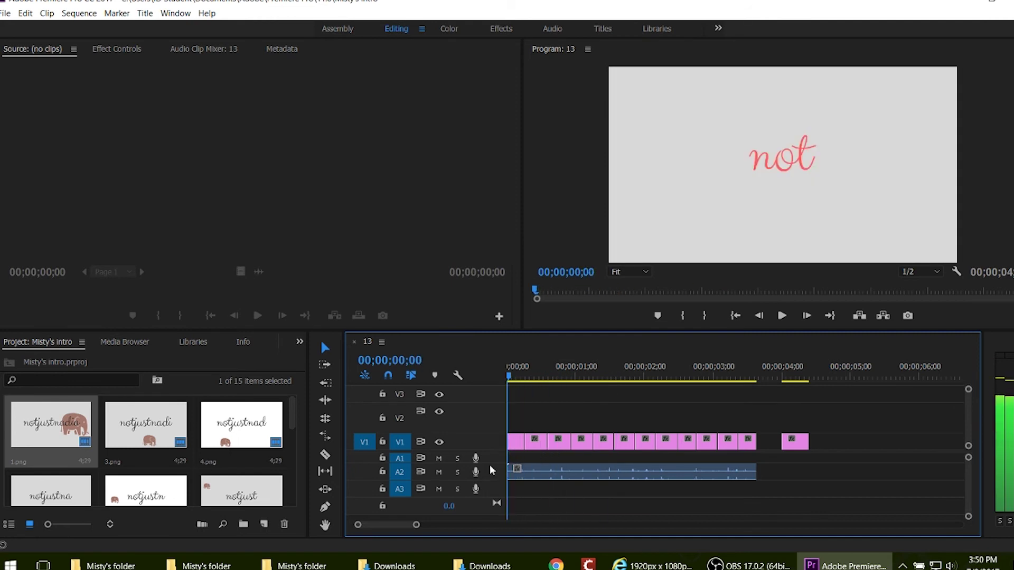
click(801, 448)
key(Delete)
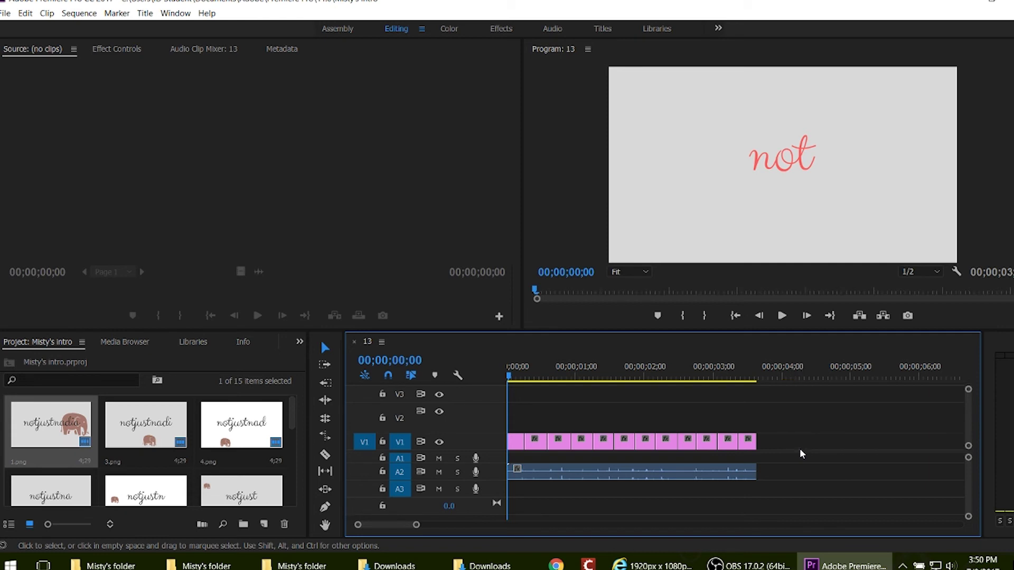
click(781, 320)
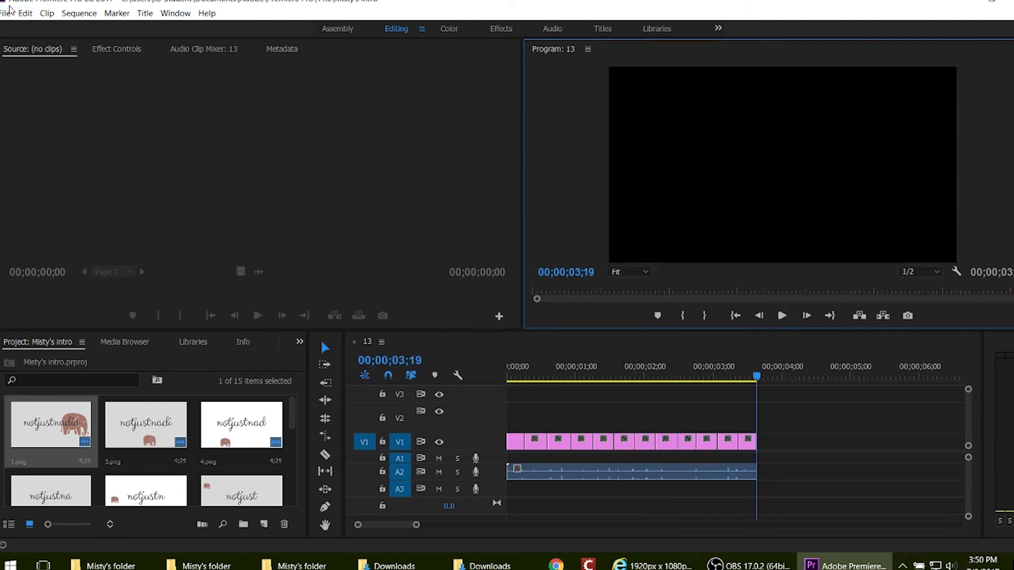
click(5, 13)
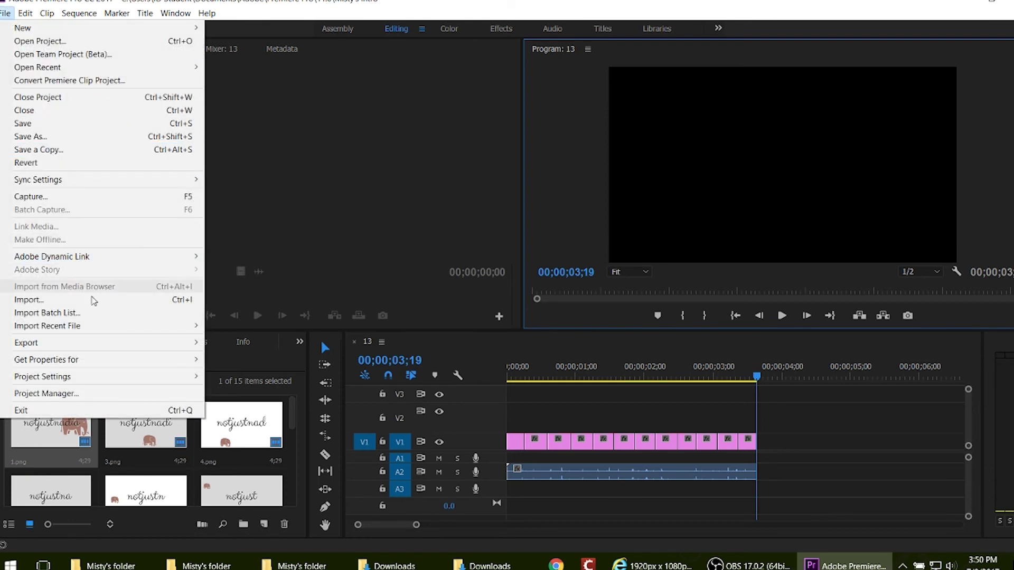
mouse_move(193, 349)
click(275, 345)
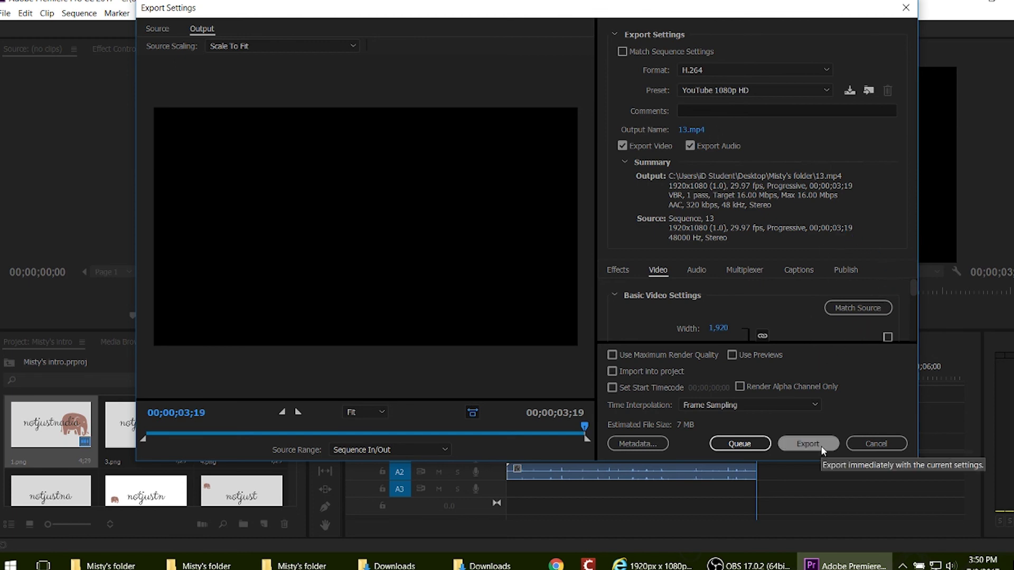
click(863, 444)
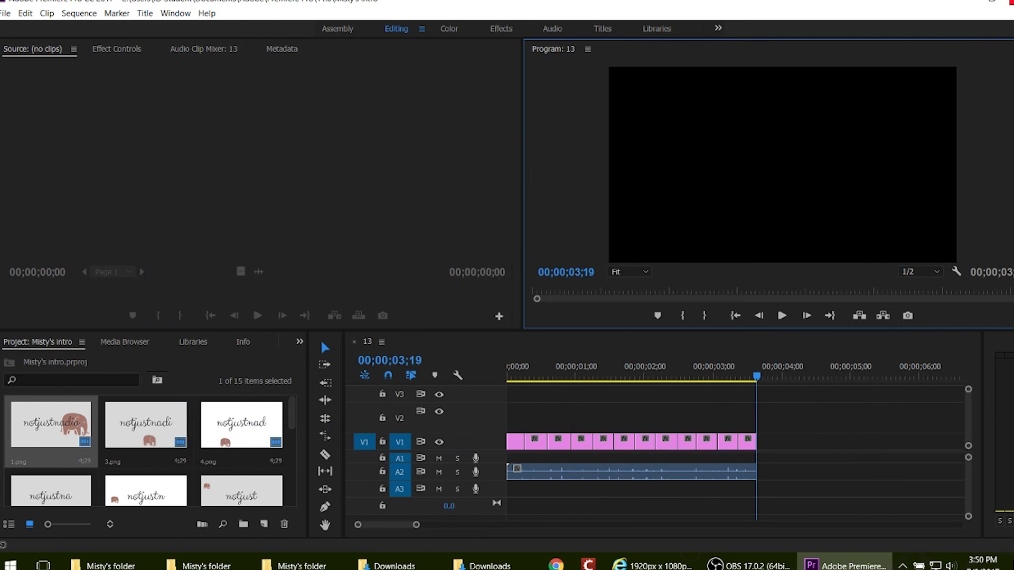
Play the exported Notjustnadia Splash MP4 from the Desktop project folder, then close the player
click(967, 4)
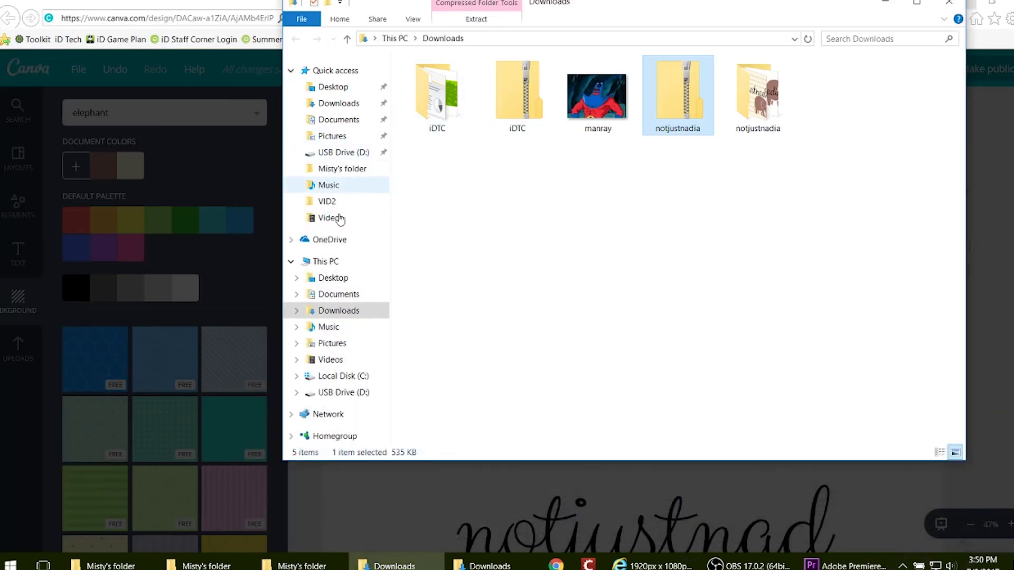
click(343, 277)
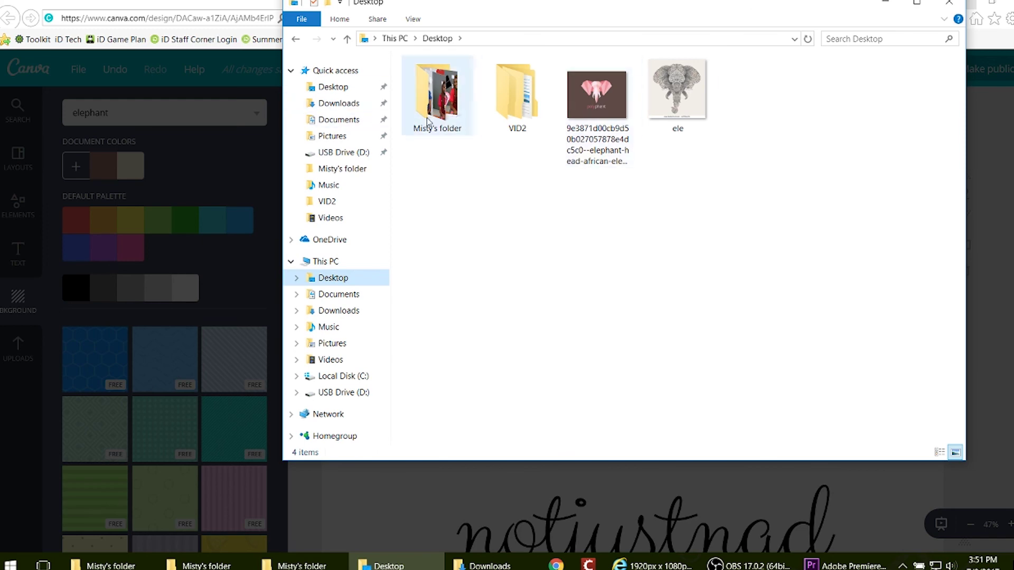
double_click(455, 105)
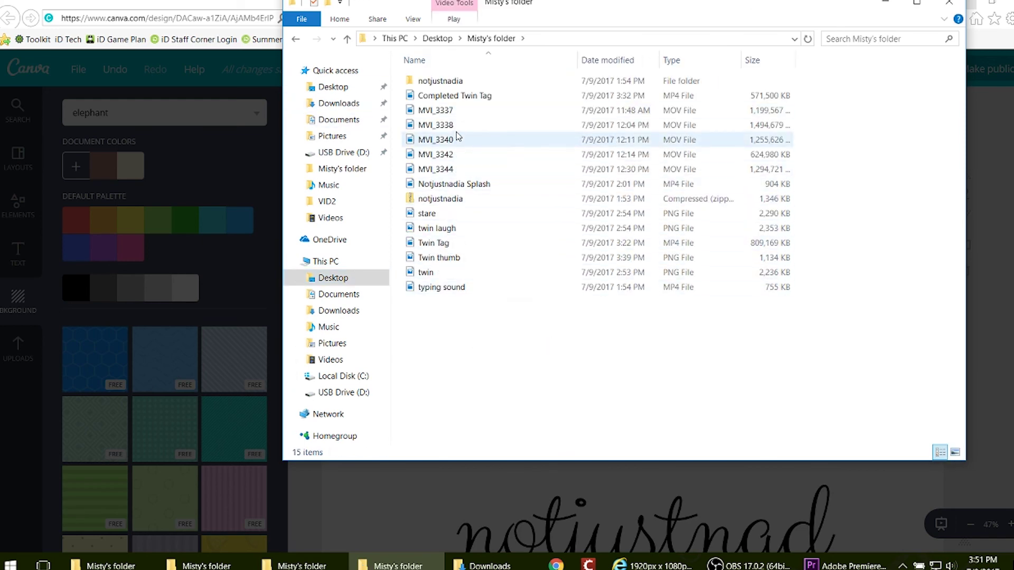
double_click(487, 184)
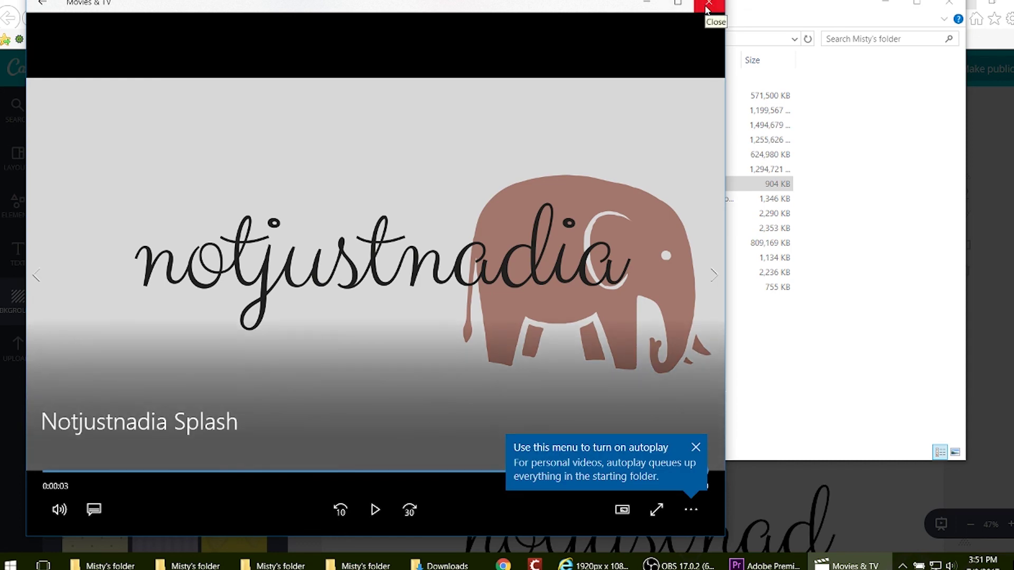
click(707, 7)
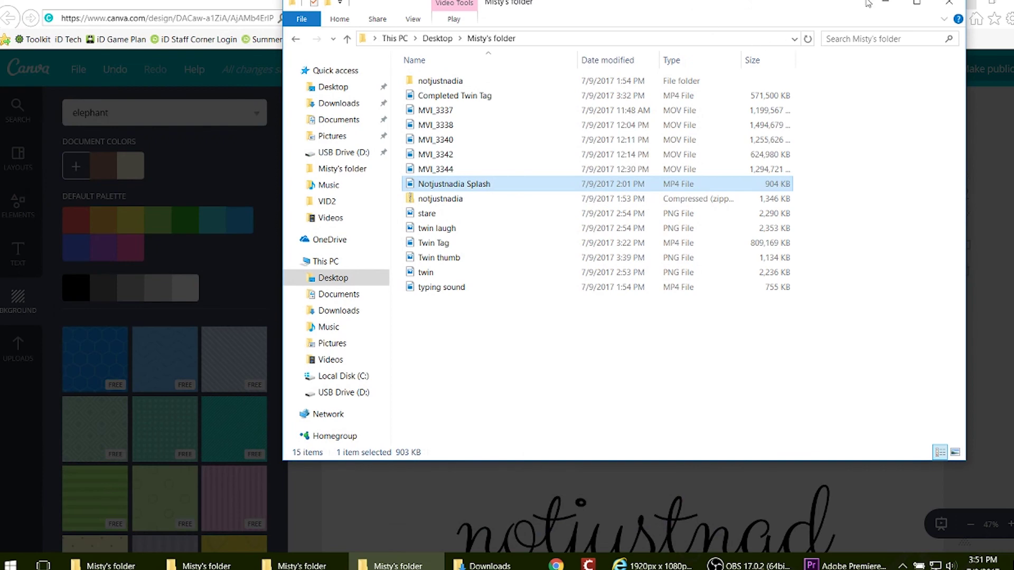
Minimize File Explorer to bring back the notjustnadia design in Canva
click(886, 3)
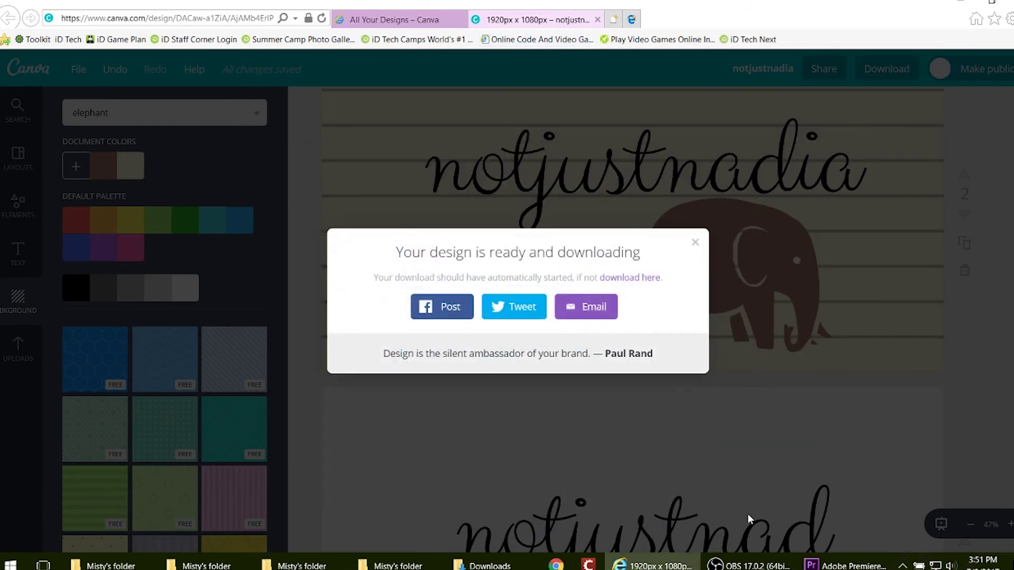